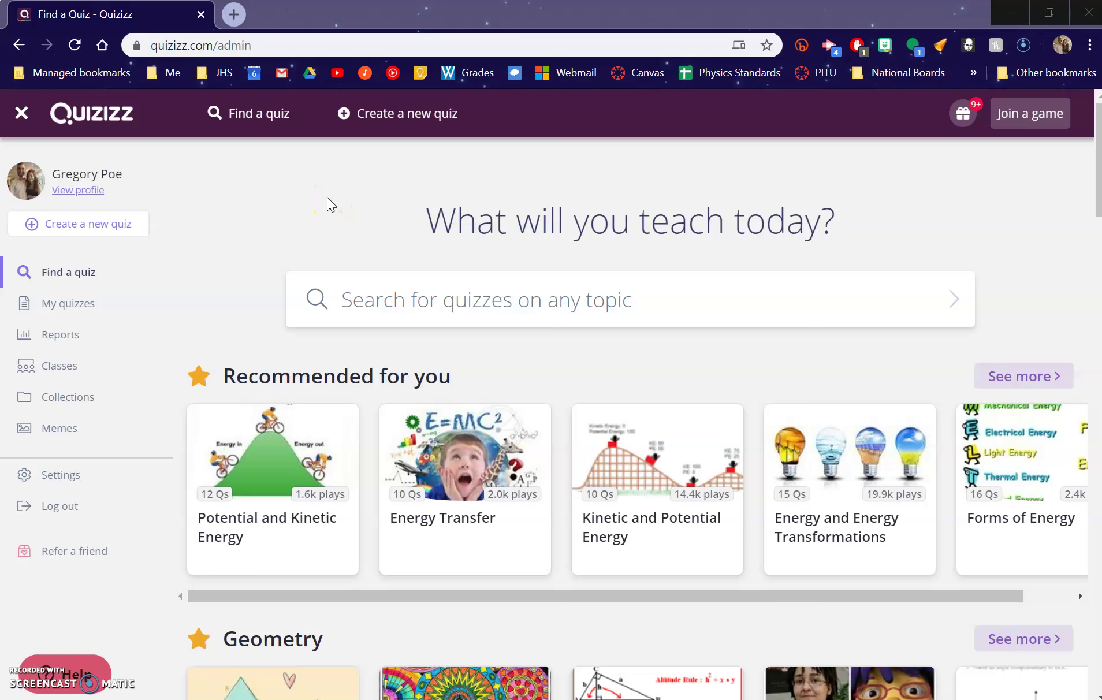
Create a new quiz named 'maths' for the Geometry class and continue to the editor.
left_click(119, 224)
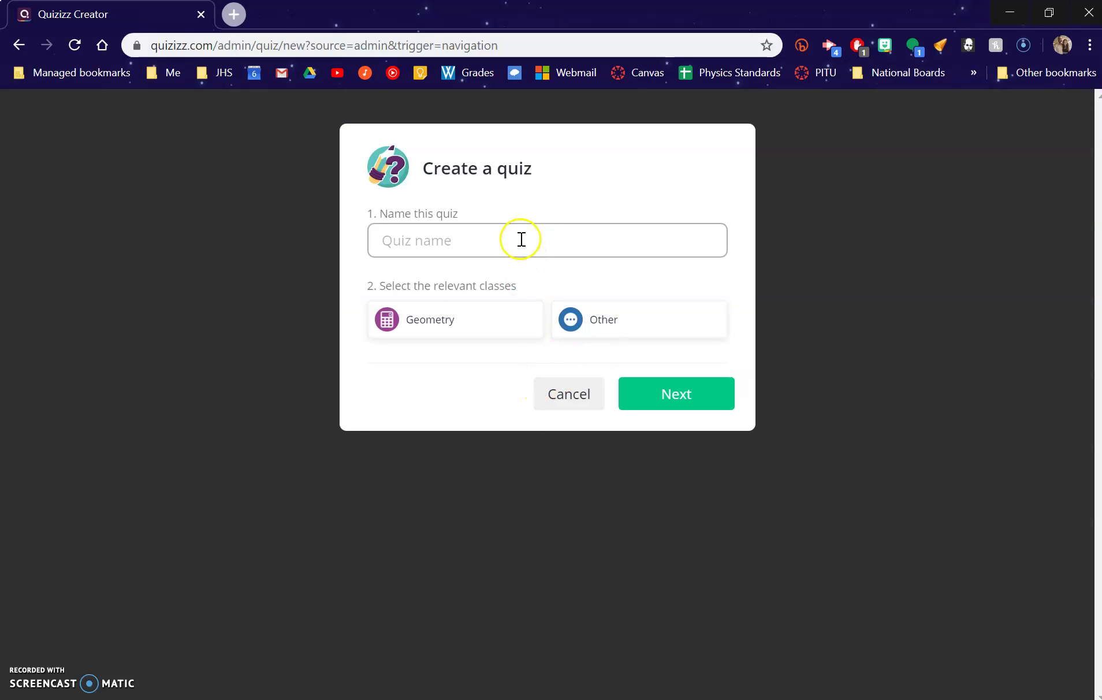
left_click(522, 241)
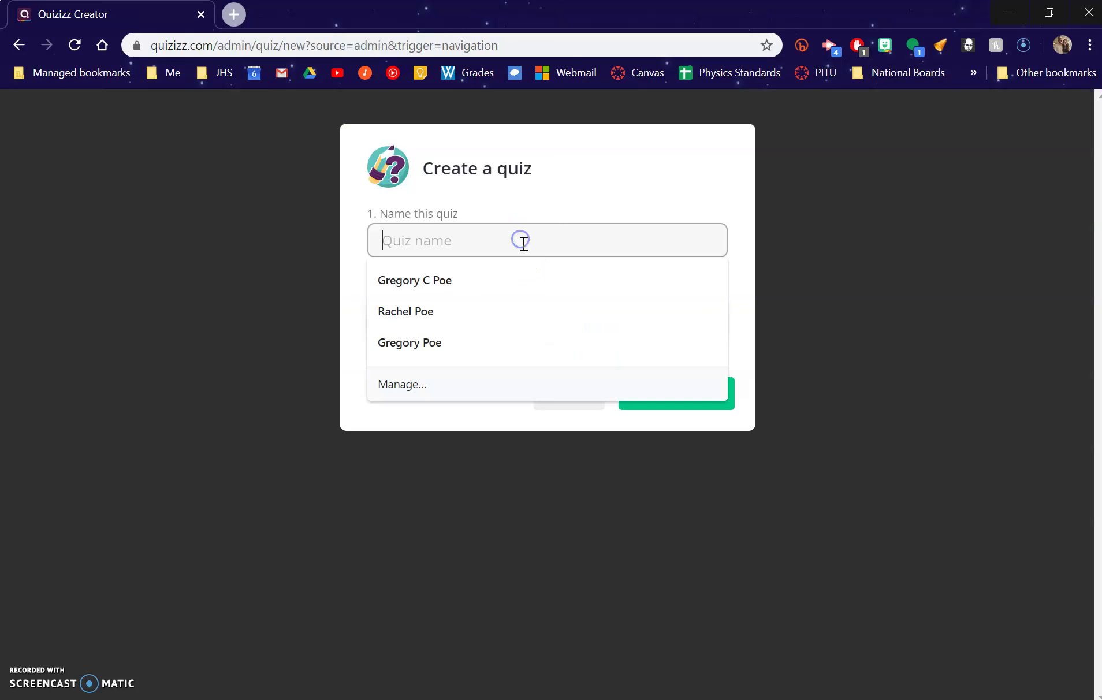
type("maths")
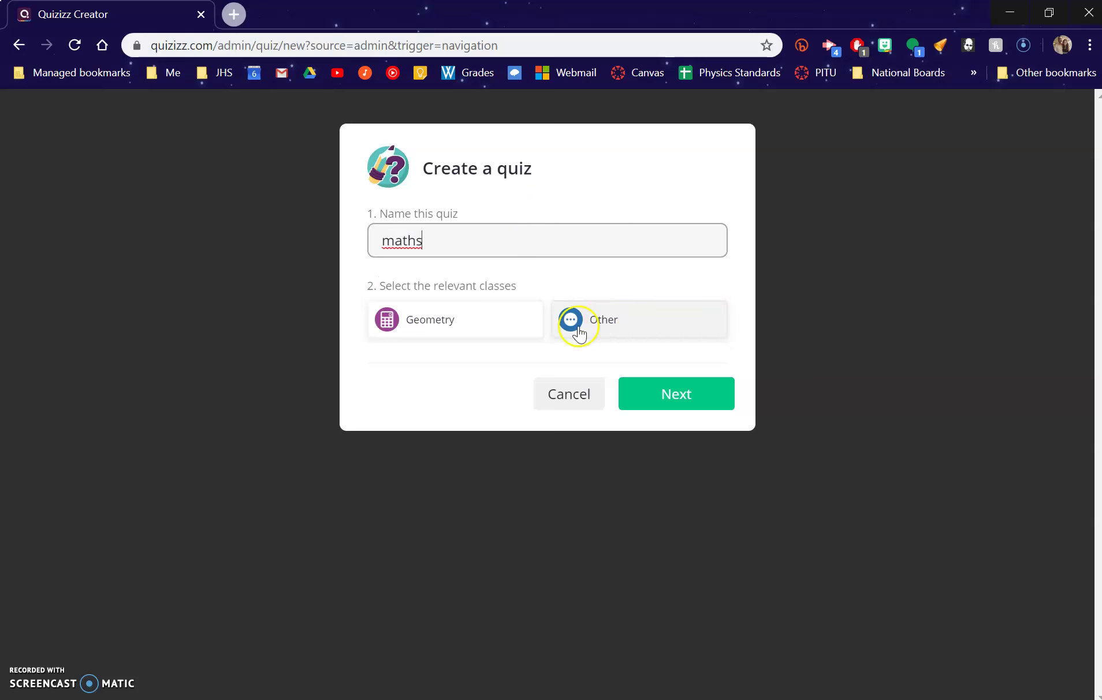
left_click(510, 333)
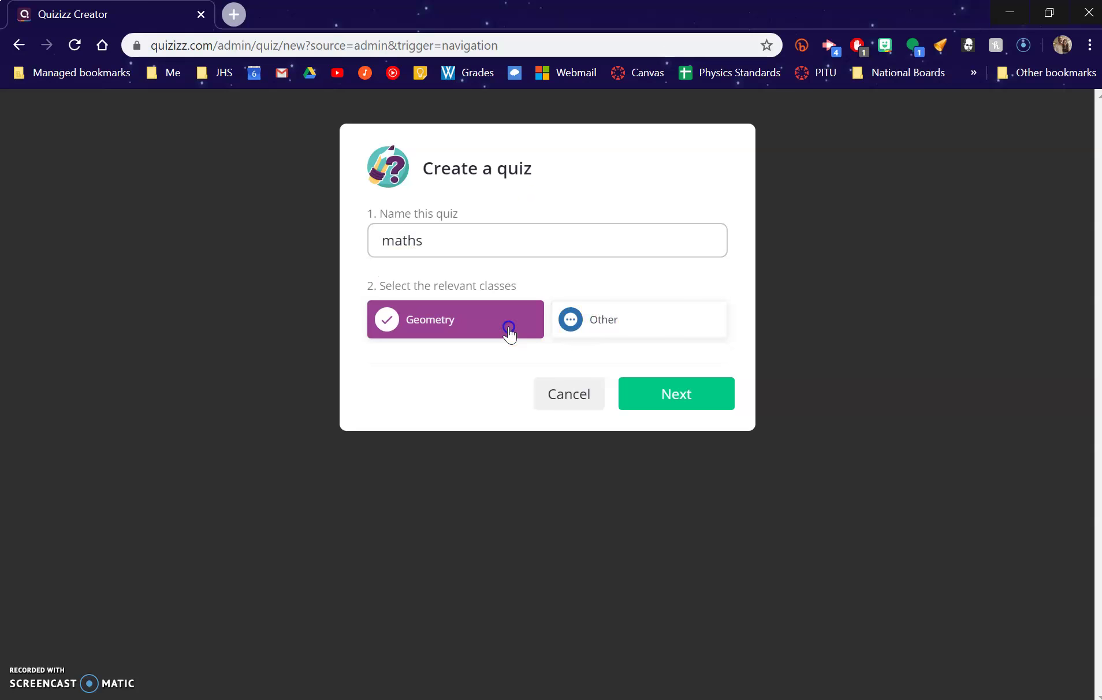
left_click(695, 398)
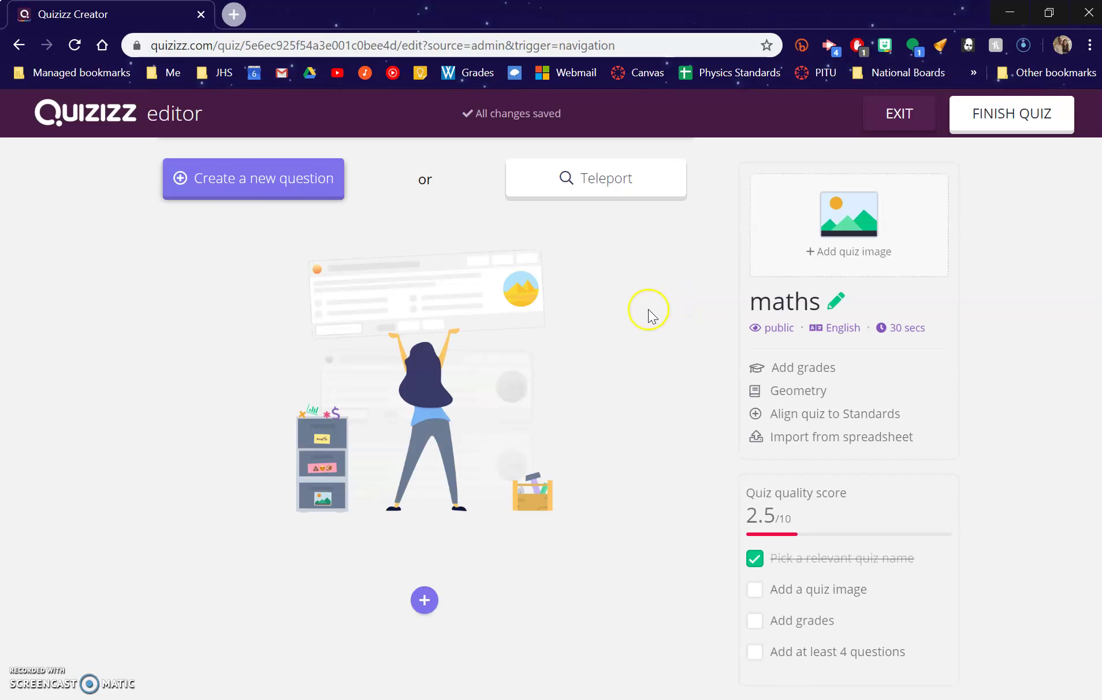
Open Teleport's question search, close it, reopen it and start replacing the old search text.
left_click(617, 180)
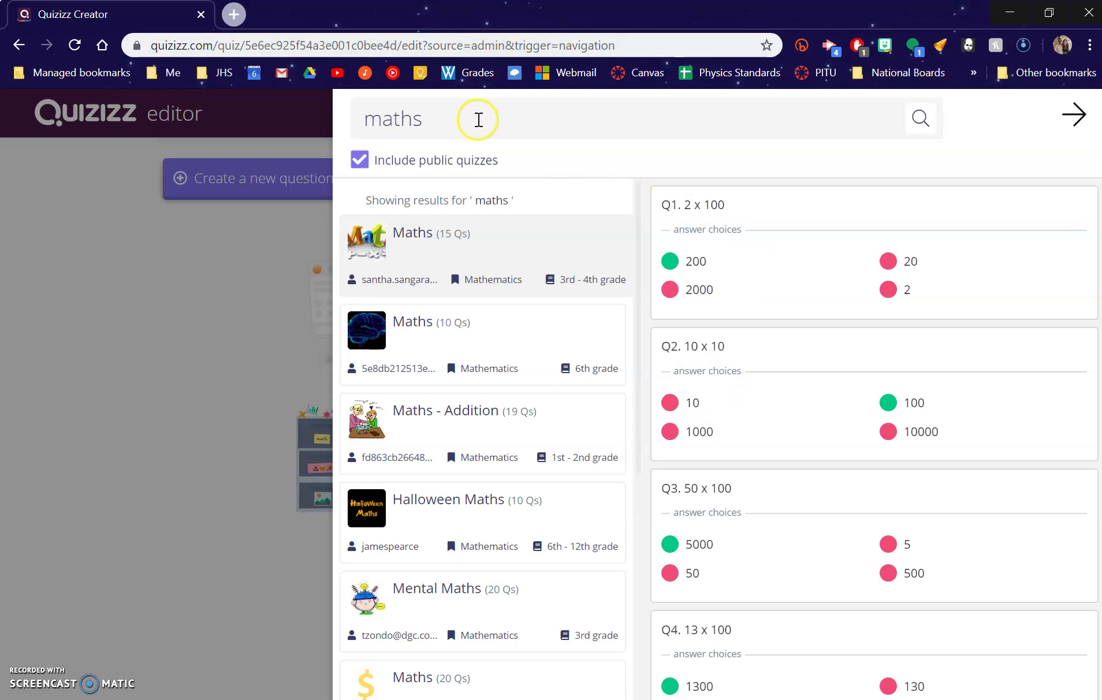
left_click(311, 111)
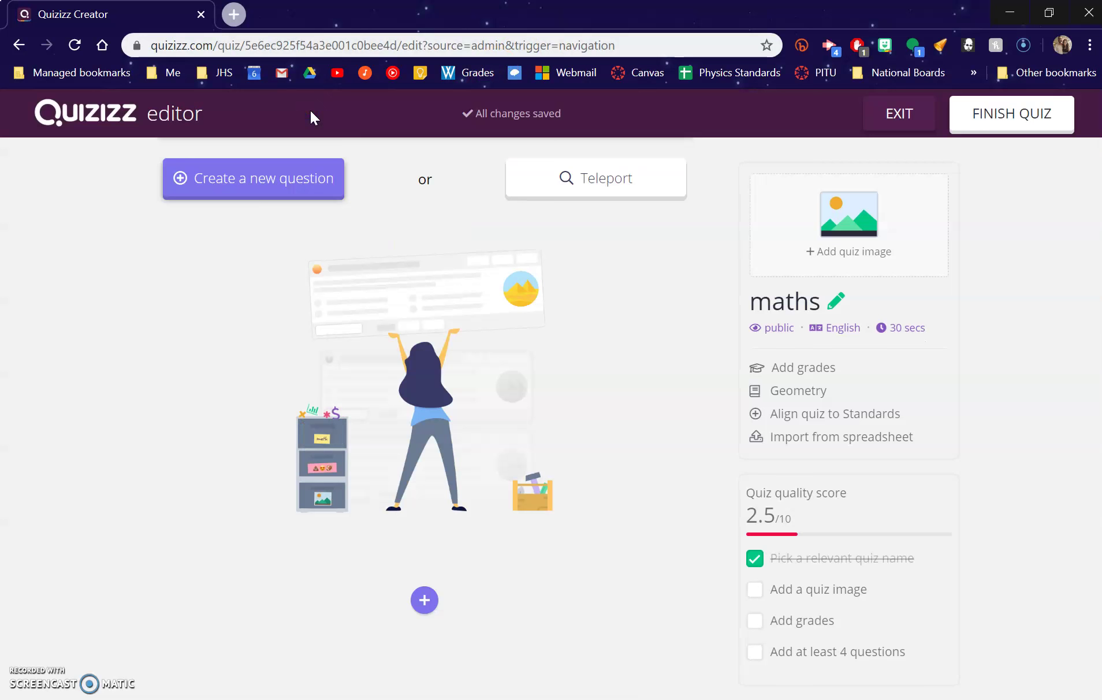
left_click(517, 179)
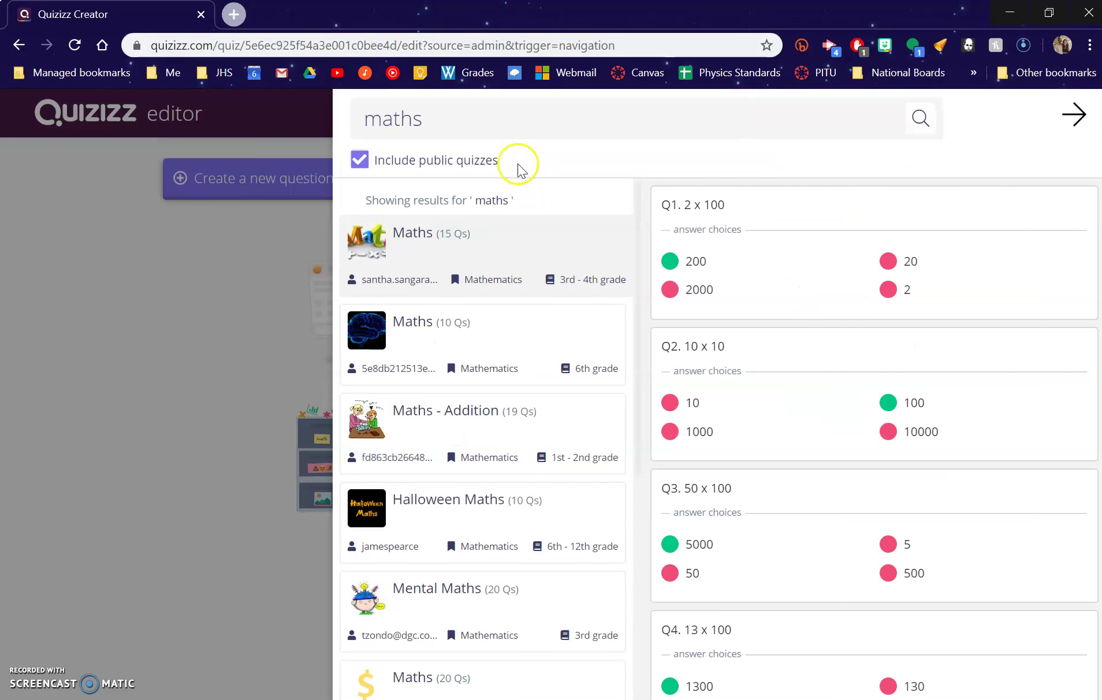
triple_click(510, 128)
type("addition")
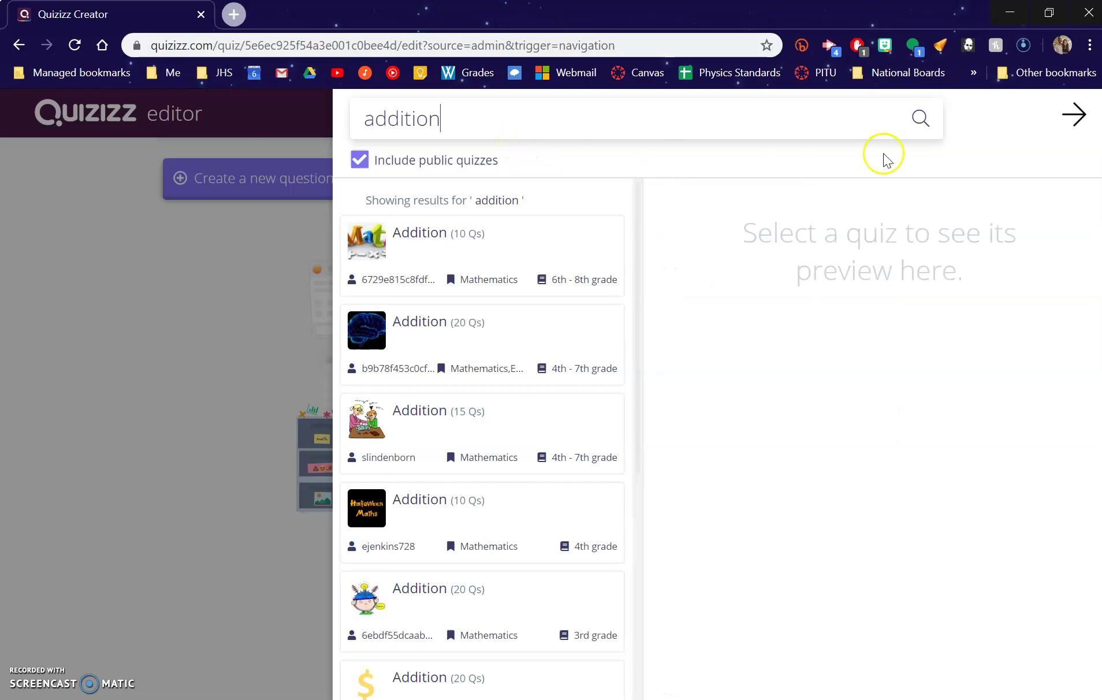
Add Q3 and Q5 from the first Addition quiz as Questions 1 and 2.
left_click(525, 249)
scroll(782, 258, "down", 6)
left_click(1062, 208)
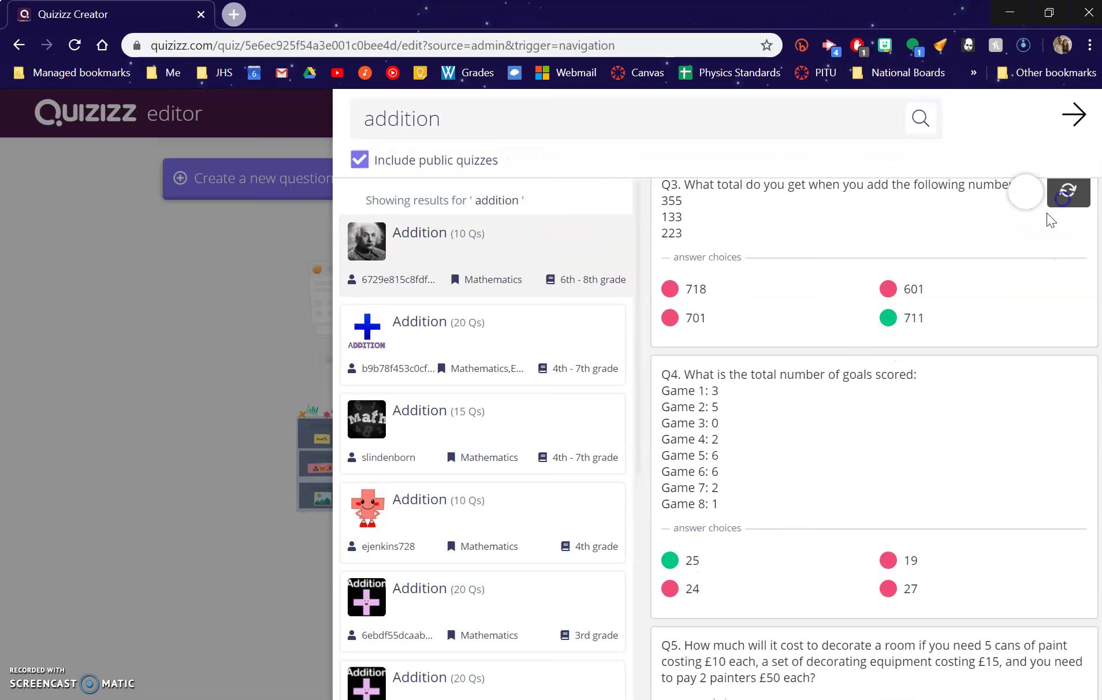
scroll(866, 455, "down", 5)
left_click(1057, 396)
Add the 4 + 4 and 7 + 9 questions from the third Addition quiz, then finish the quiz.
left_click(479, 417)
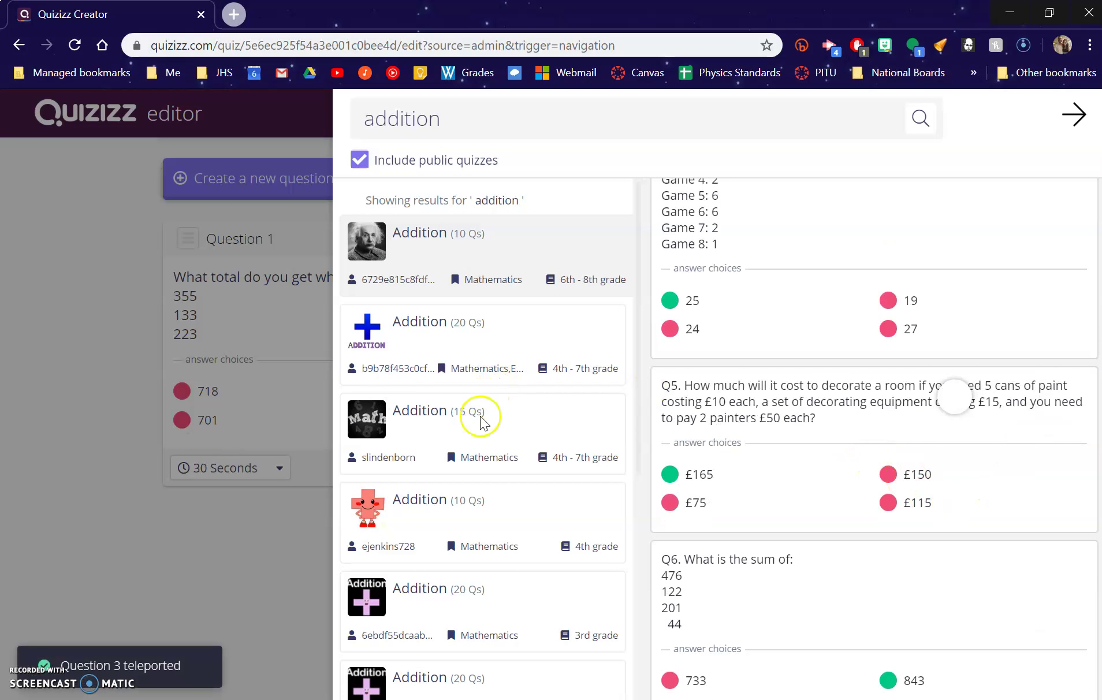
scroll(993, 432, "down", 5)
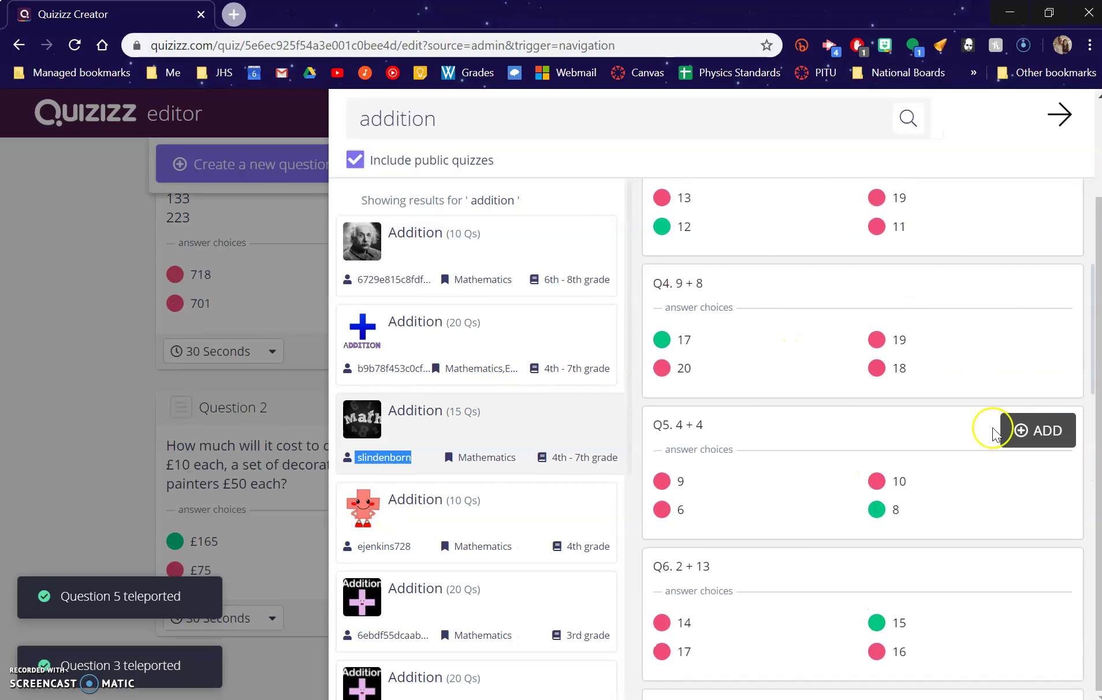
left_click(1026, 430)
scroll(1005, 480, "down", 6)
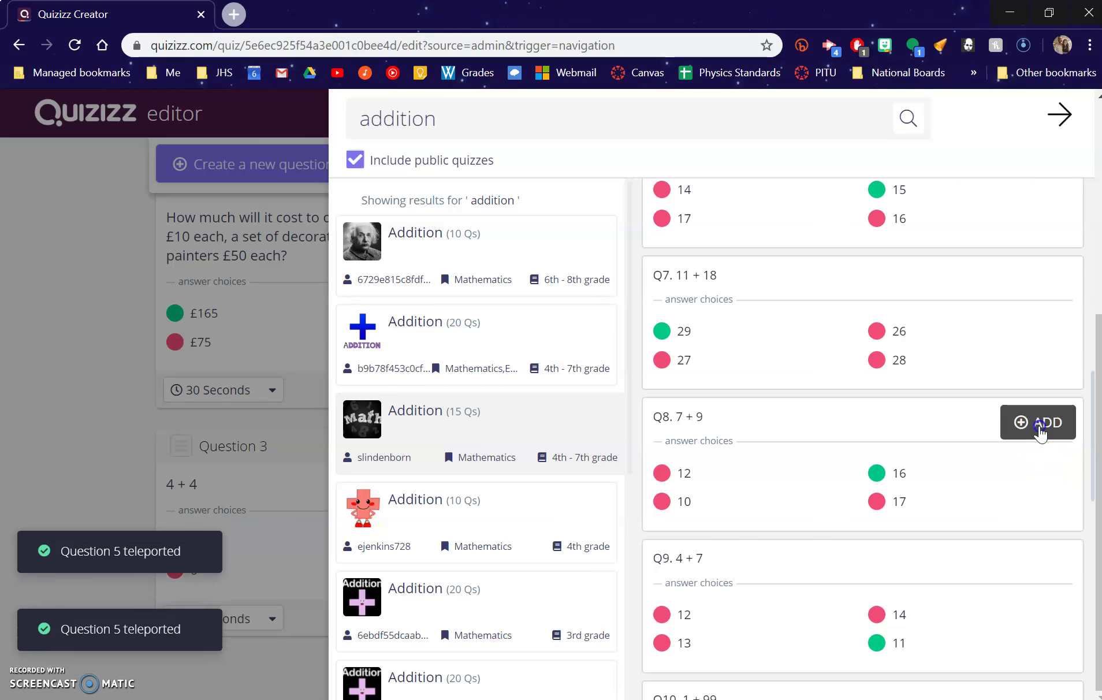
left_click(1044, 425)
left_click(100, 366)
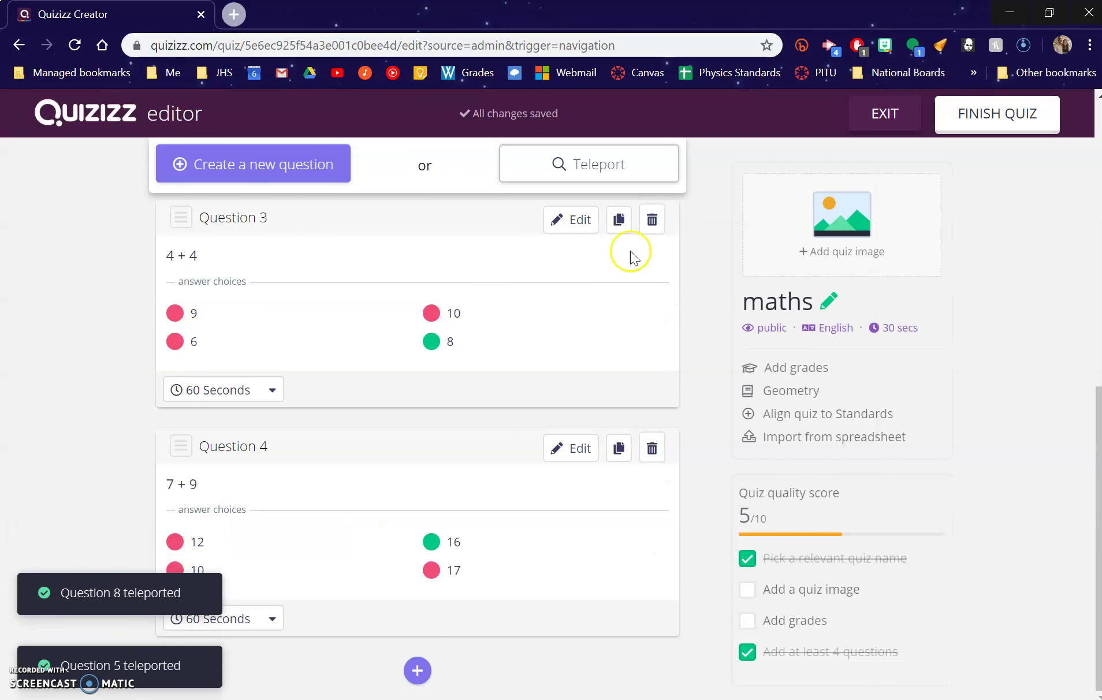
left_click(996, 119)
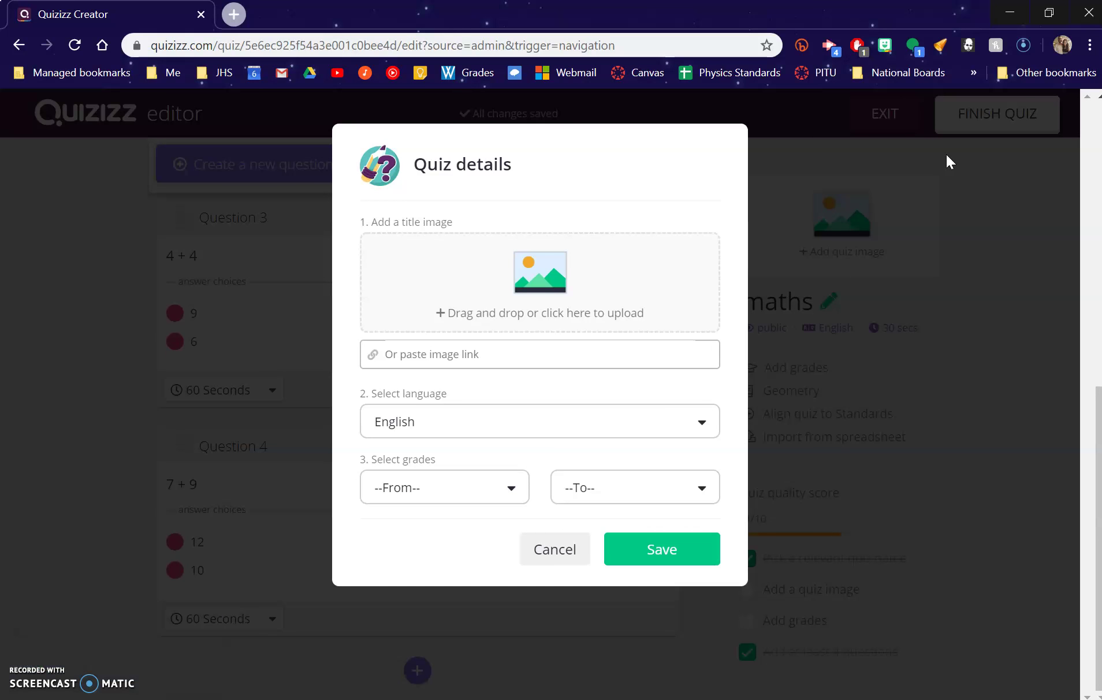
Cancel quiz details and preview the first 'to kill a mockingbird' Teleport result without adding questions.
left_click(580, 540)
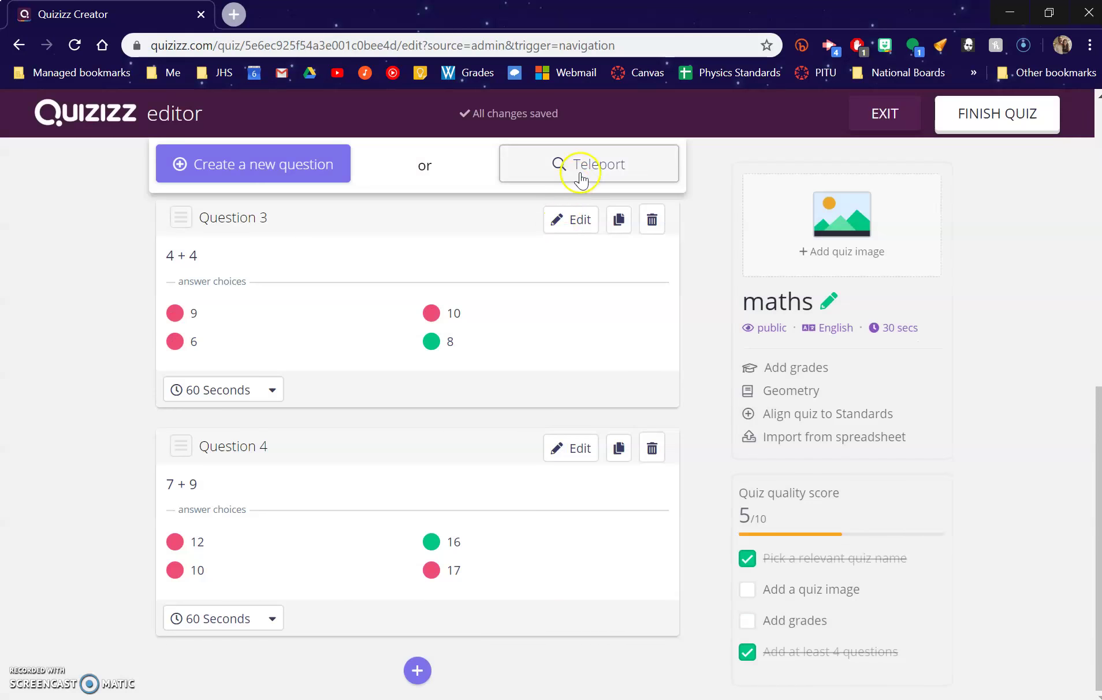
left_click(581, 173)
left_click(502, 122)
double_click(501, 126)
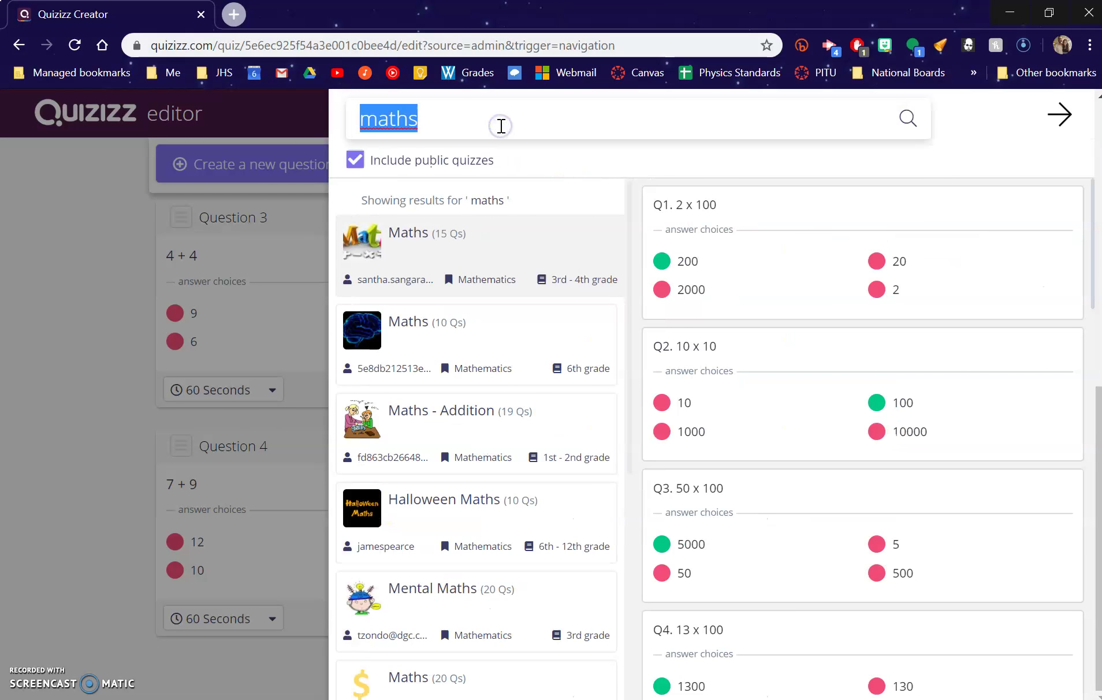
type("to kill a mockingbird")
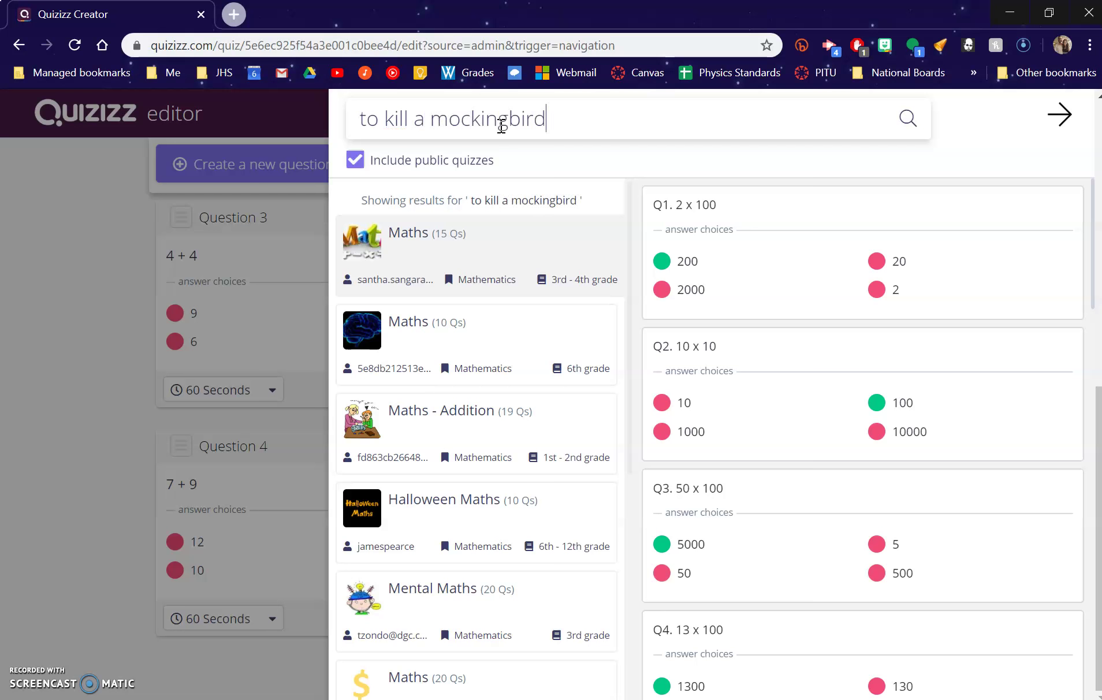
left_click(527, 263)
scroll(719, 499, "down", 20)
scroll(707, 486, "up", 20)
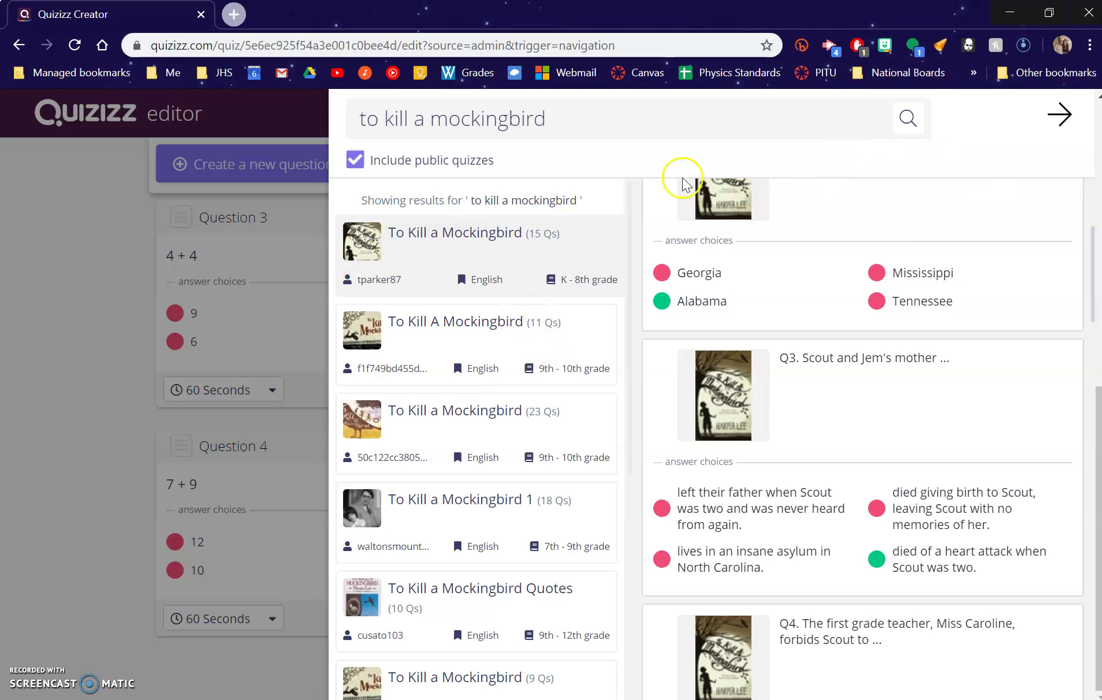
left_click(247, 208)
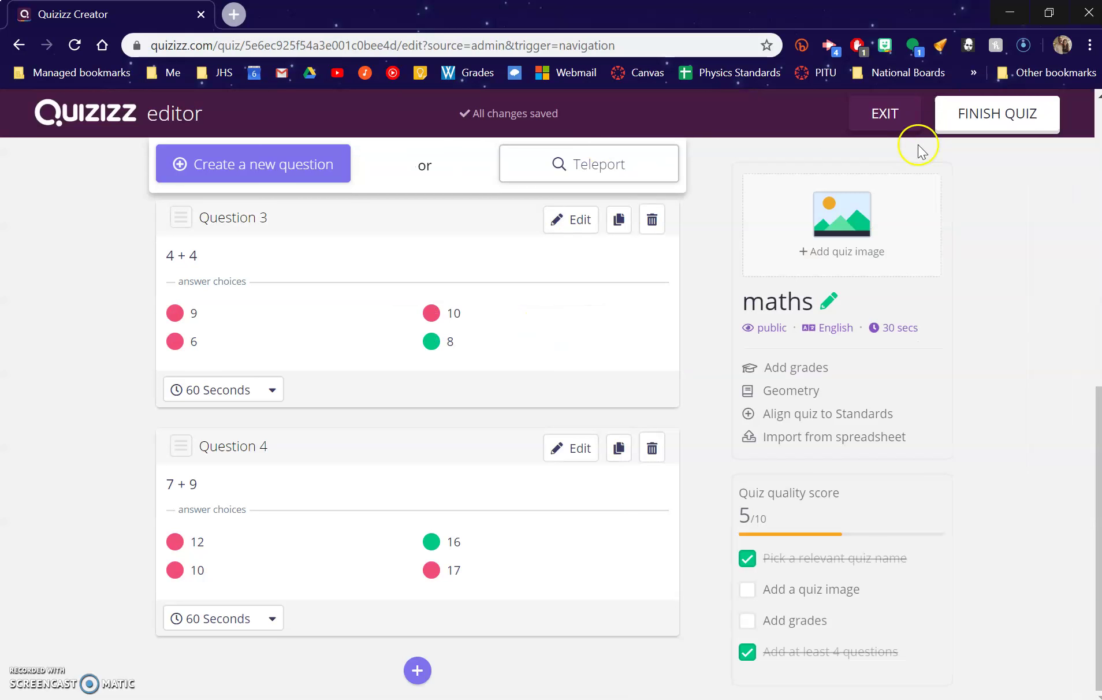
Publish the maths quiz for grades 3rd to 11th, skipping the share popup.
left_click(981, 131)
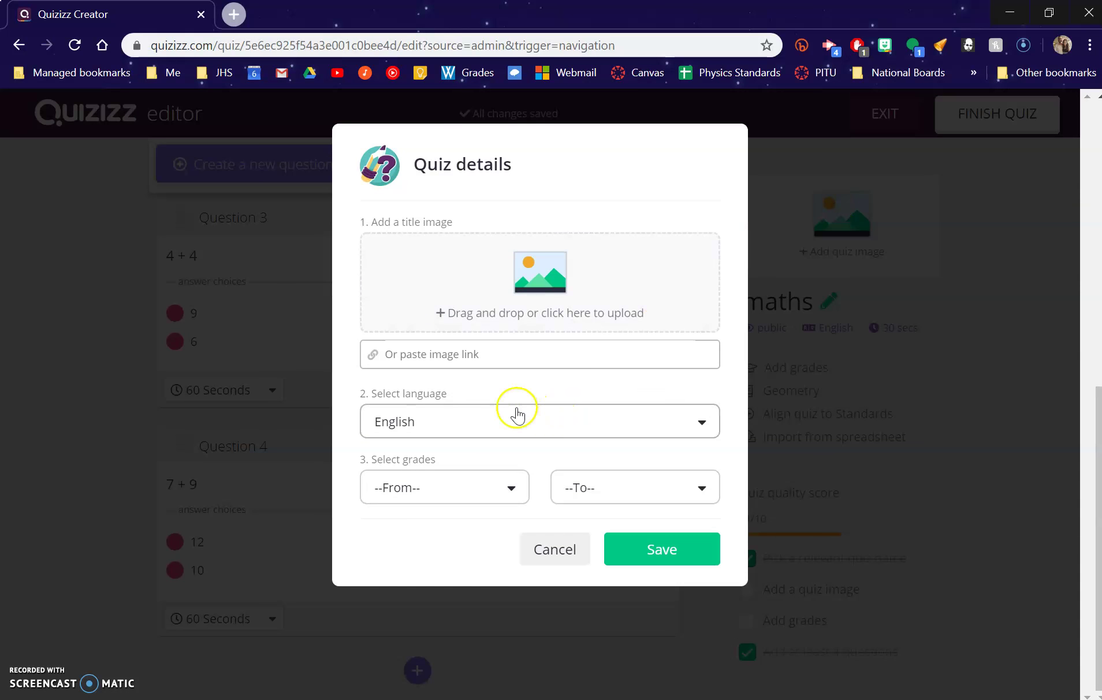
left_click(492, 487)
left_click(439, 592)
left_click(642, 491)
scroll(618, 563, "down", 4)
left_click(621, 557)
left_click(660, 553)
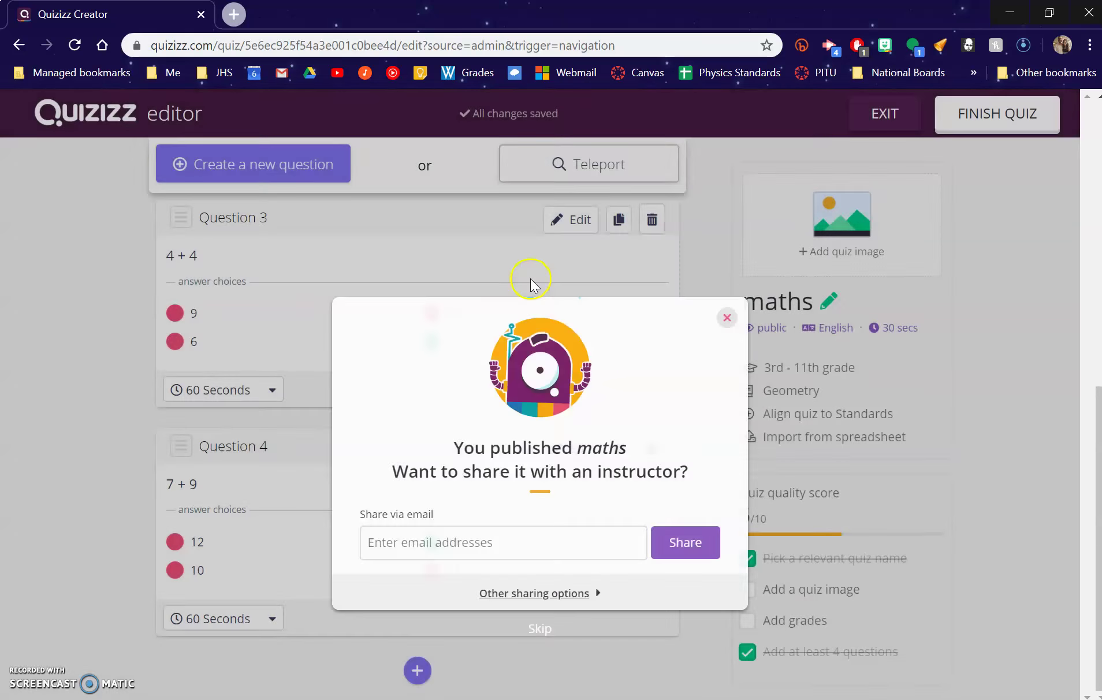
left_click(727, 144)
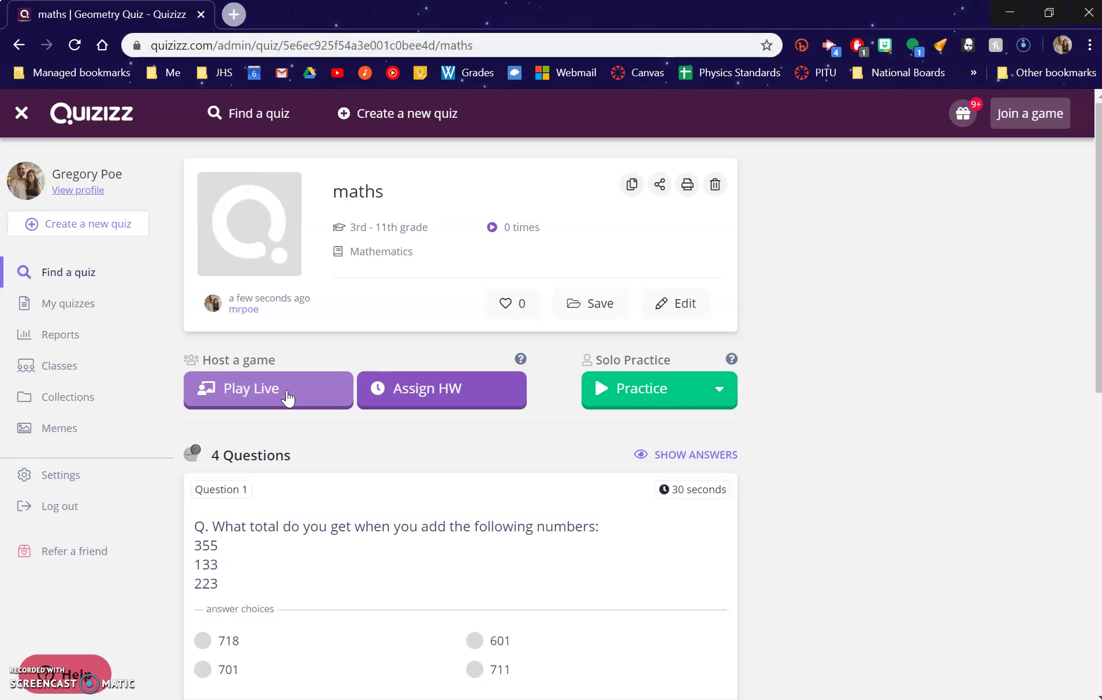
Assign the maths quiz as homework due Mar 28th.
left_click(425, 395)
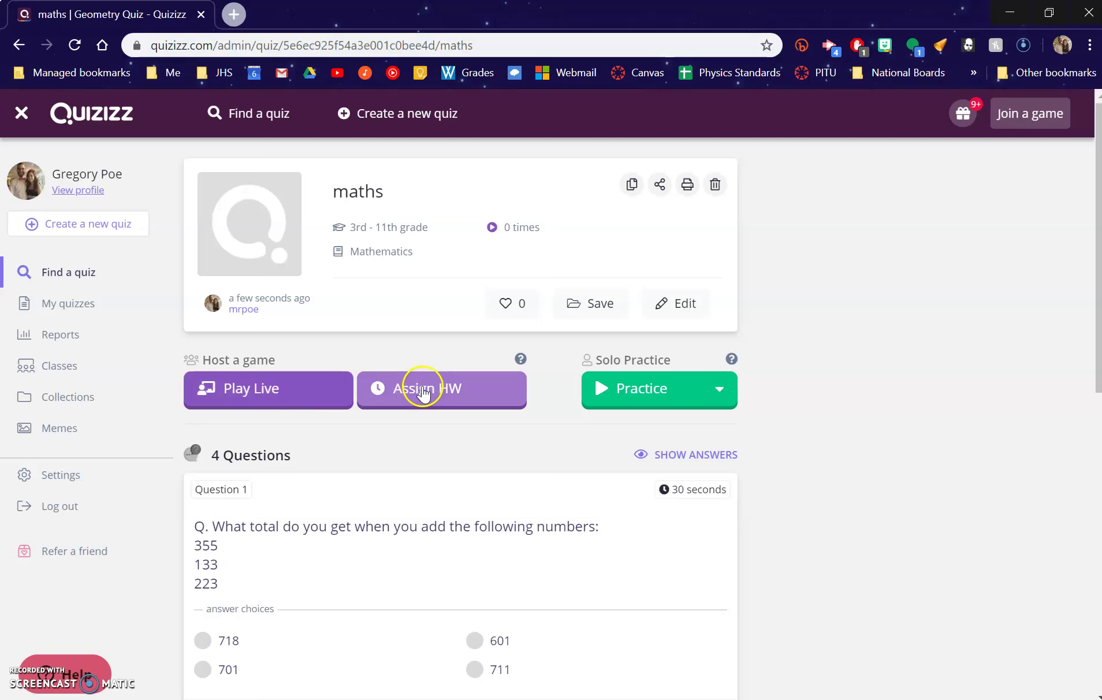
left_click(425, 395)
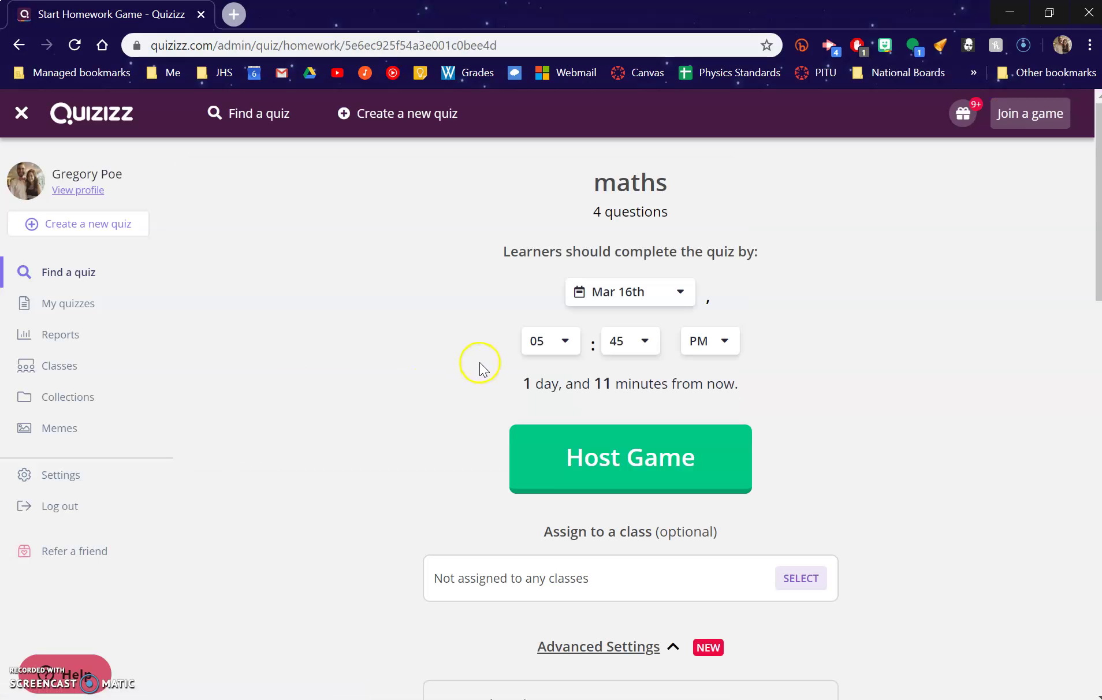
left_click(643, 297)
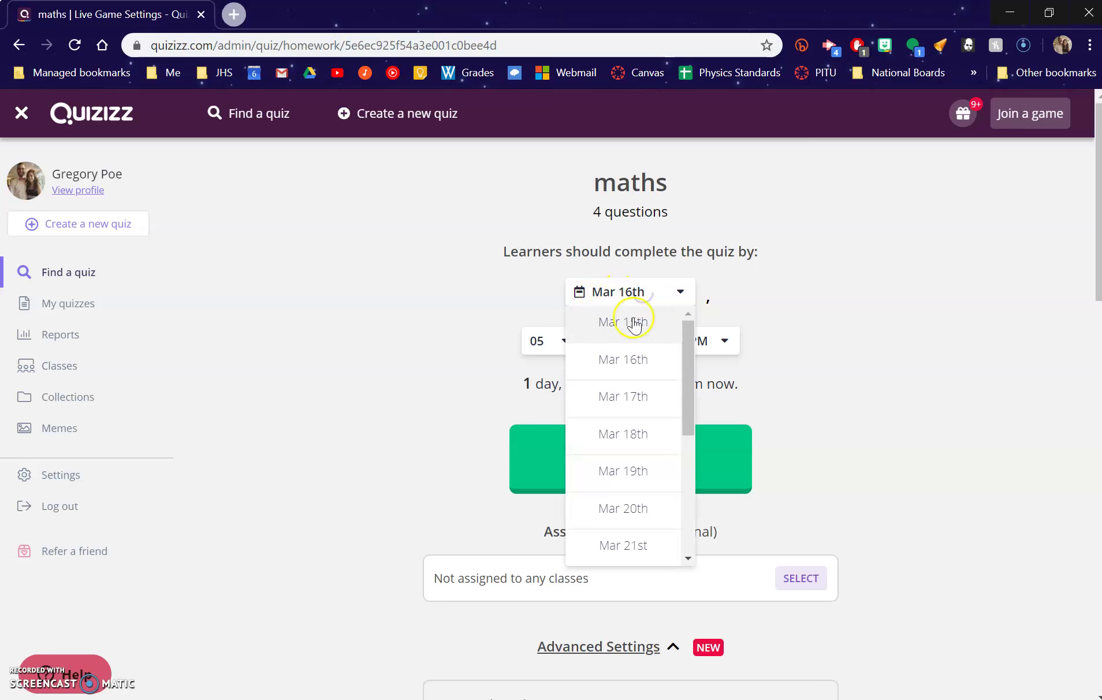
scroll(640, 421, "down", 4)
scroll(640, 512, "up", 1)
scroll(635, 509, "down", 1)
scroll(632, 504, "down", 10)
scroll(350, 417, "up", 10)
left_click(642, 537)
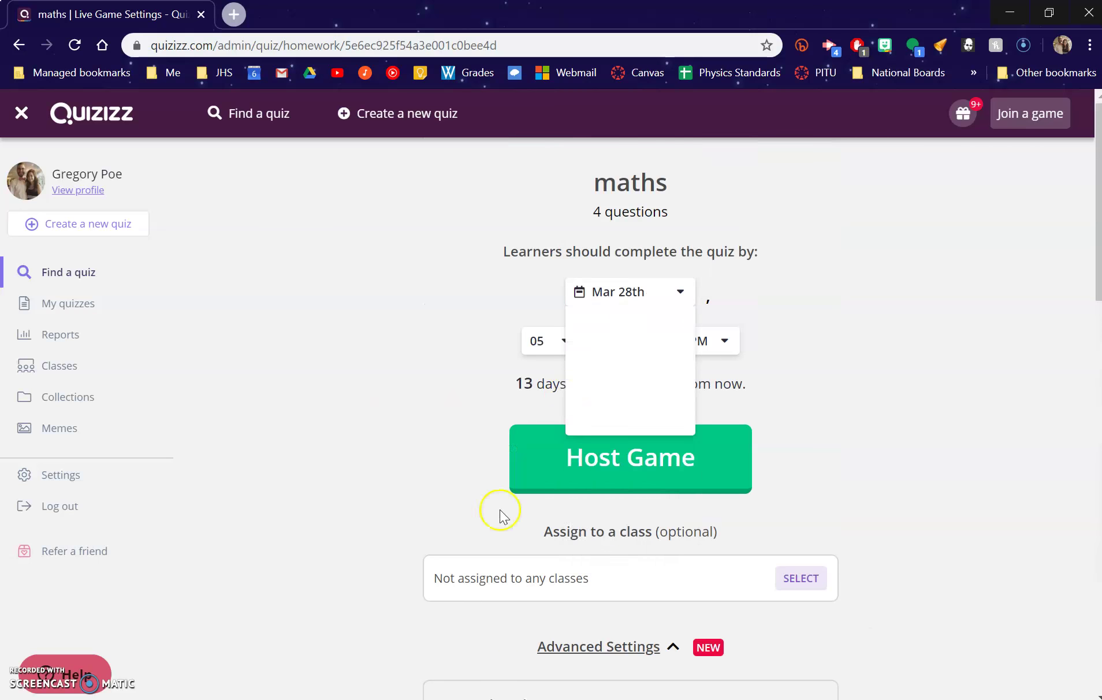
Review the remaining homework settings and launch the game.
scroll(349, 422, "down", 8)
scroll(551, 423, "down", 5)
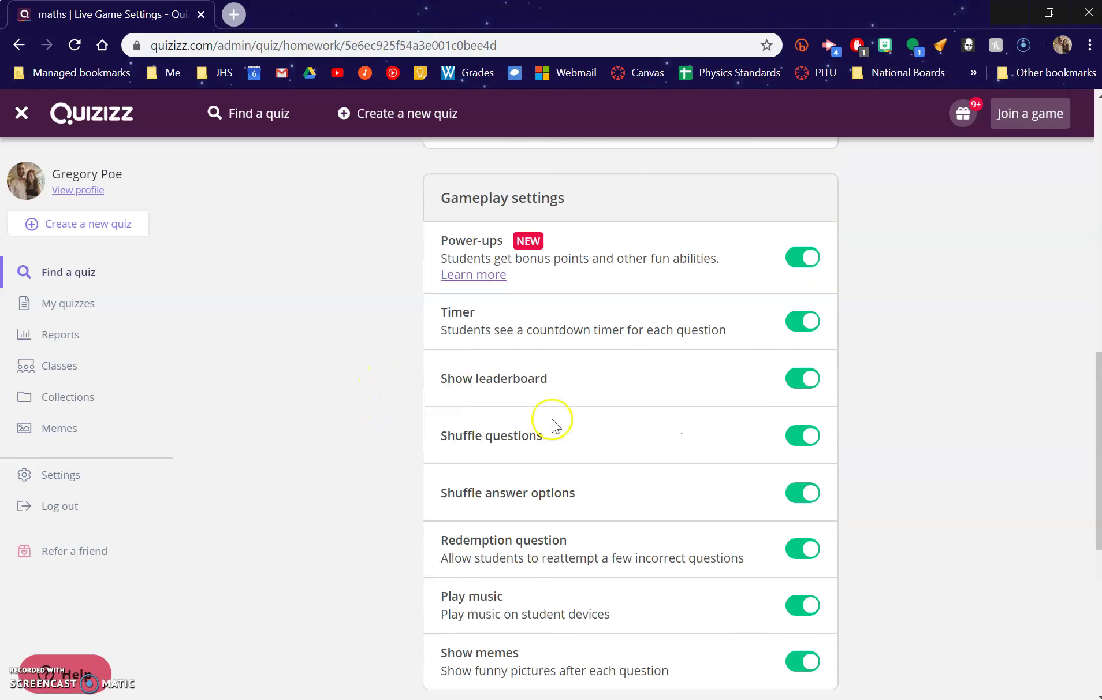
scroll(404, 313, "up", 13)
left_click(601, 466)
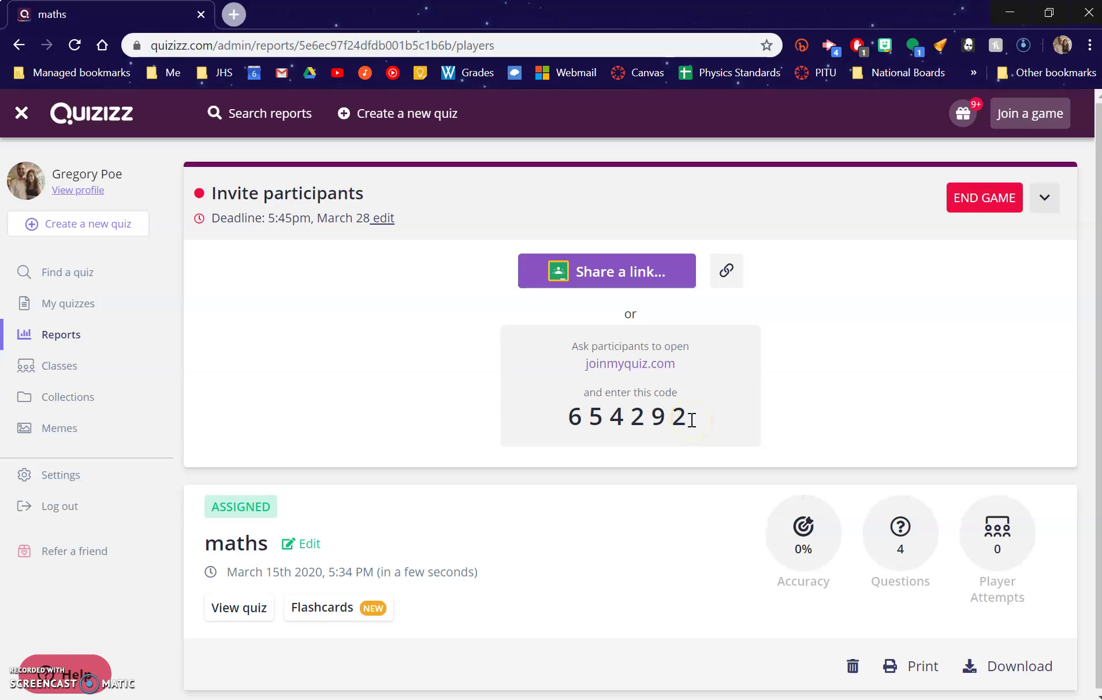
Copy the game's join code and paste it into the student Join a Game page to join.
left_click_drag(688, 414, 532, 415)
key("ctrl+c")
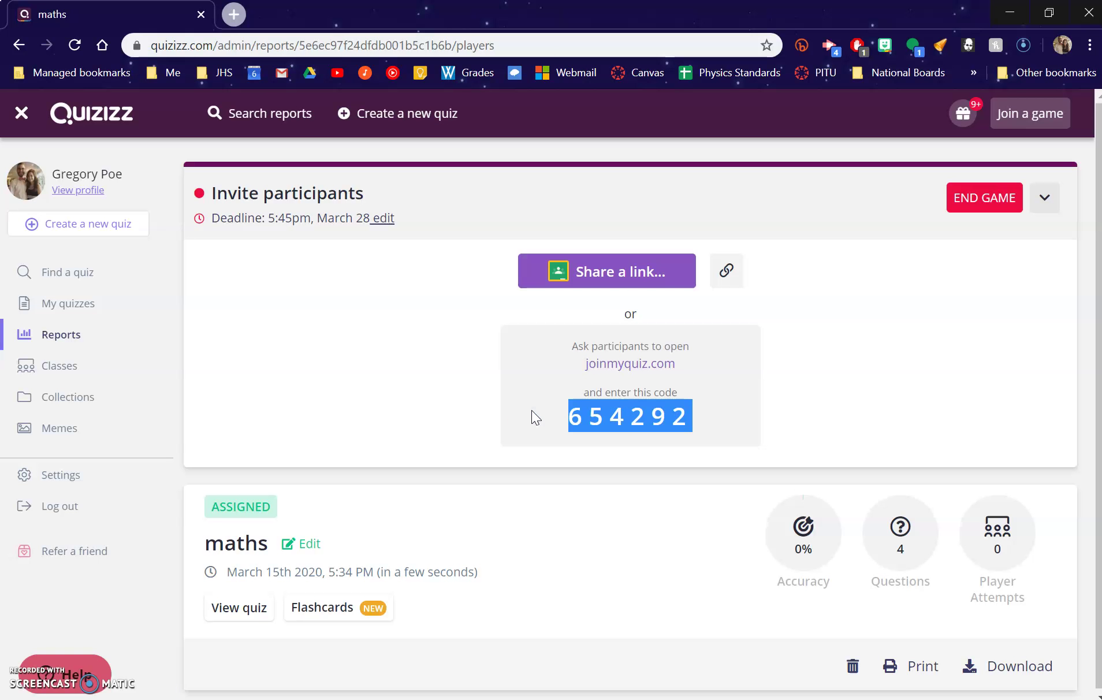
key("alt+Tab")
key("alt+Tab")
left_click(409, 231)
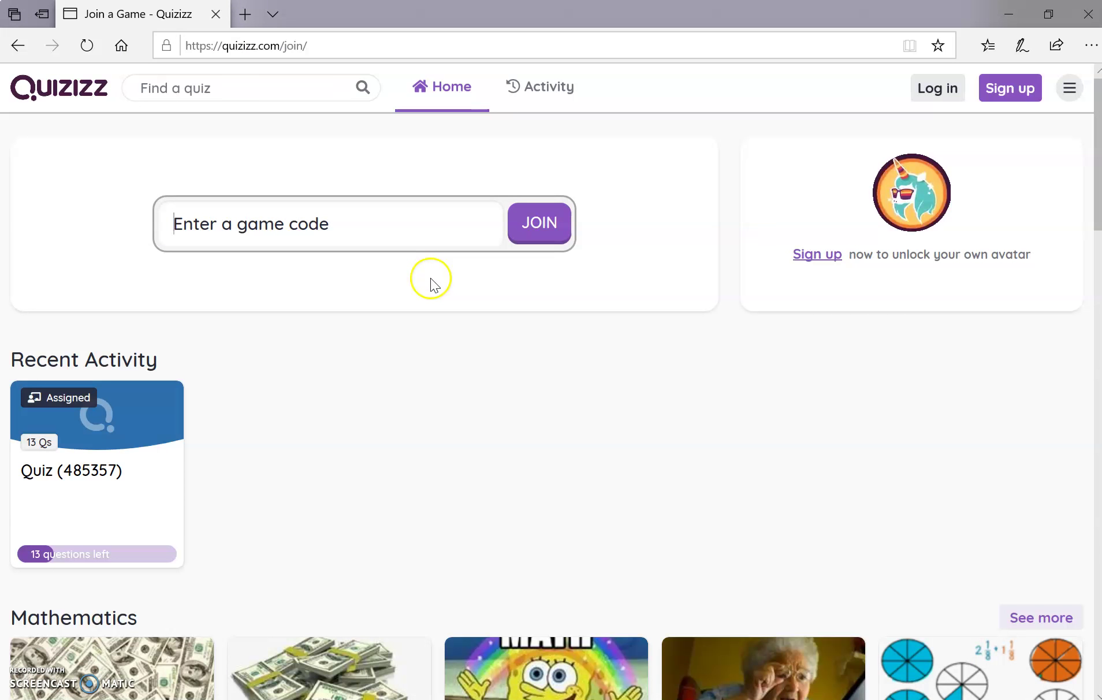
key("ctrl+v")
left_click(537, 223)
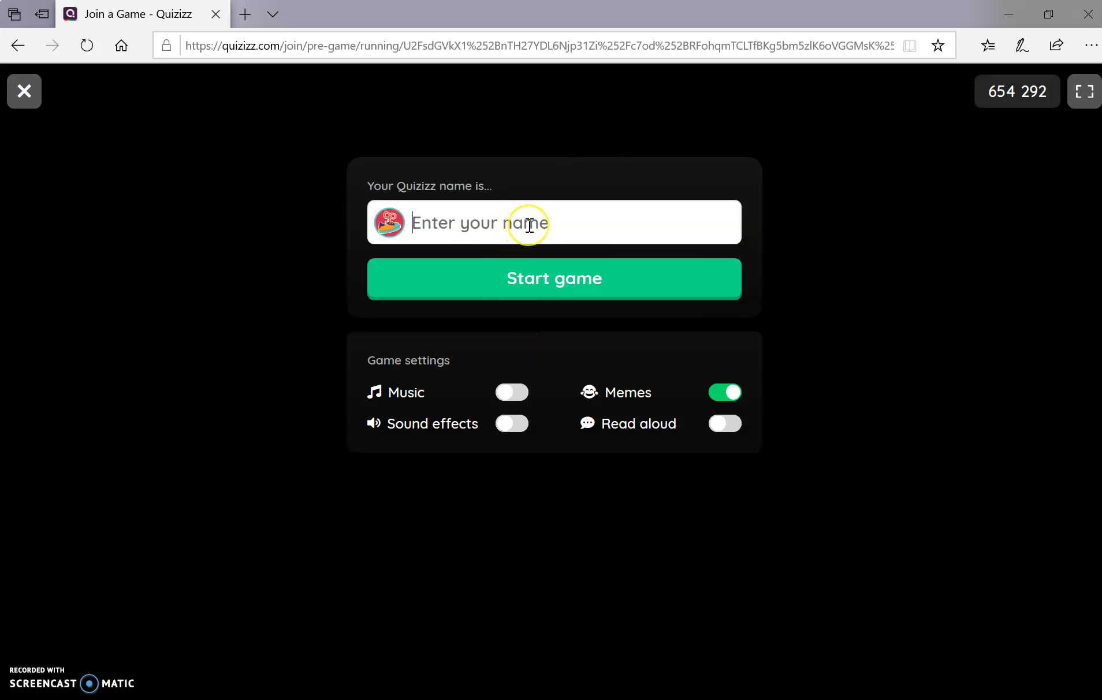
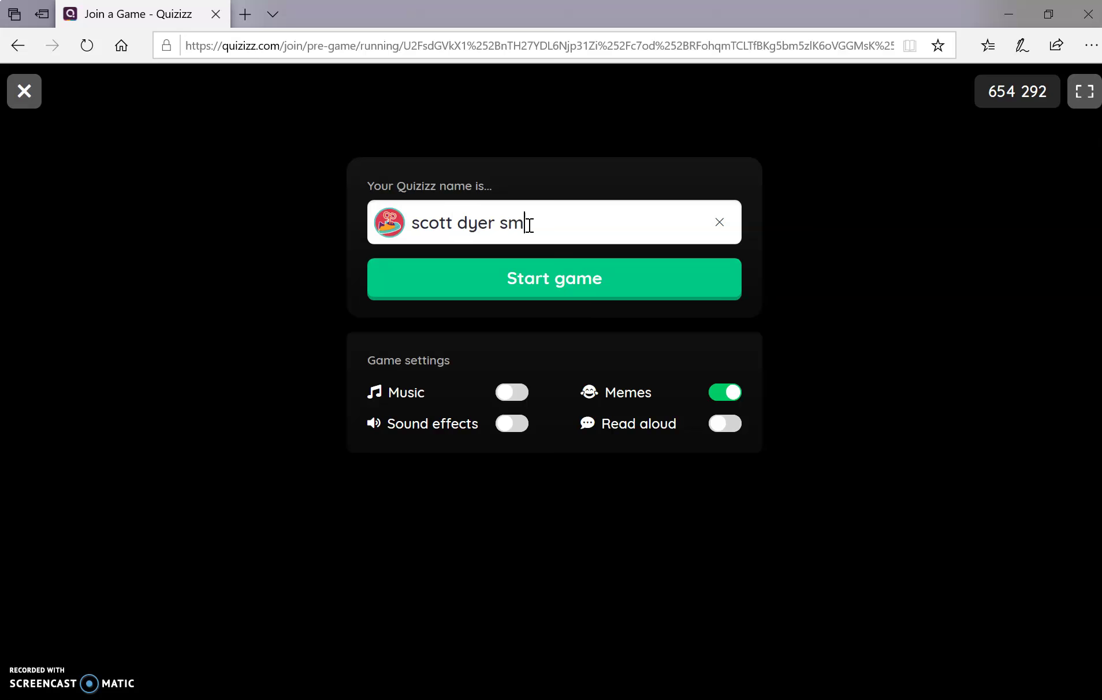
Join under a player nickname, skip account creation, and start the quiz questions.
left_click(536, 271)
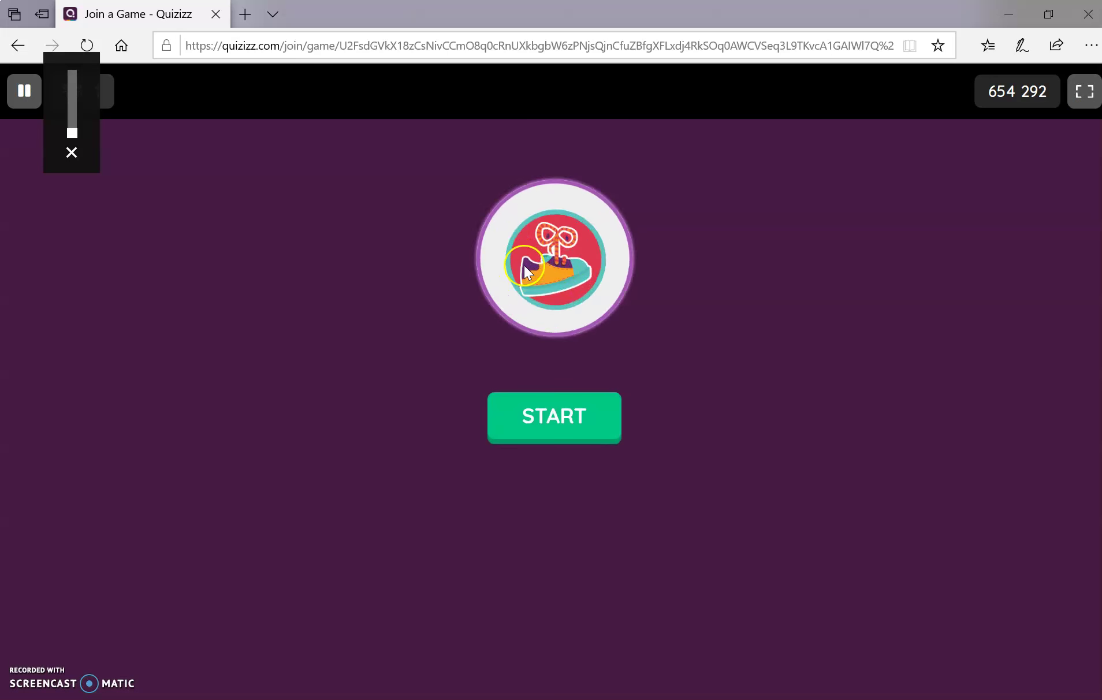
left_click(559, 428)
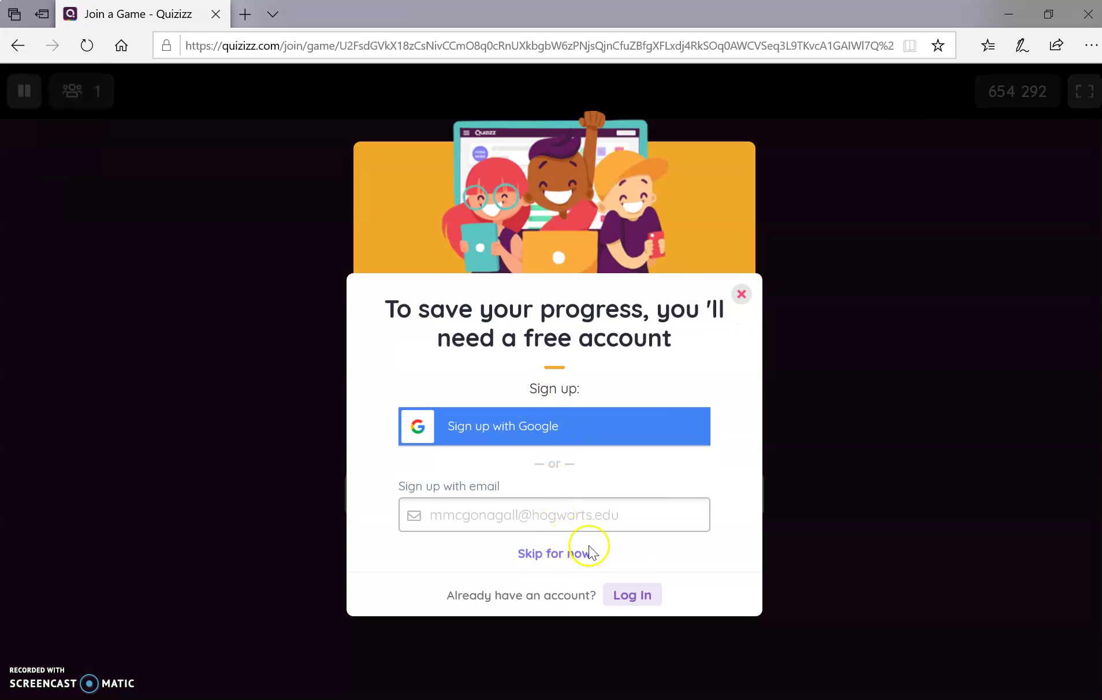
left_click(546, 555)
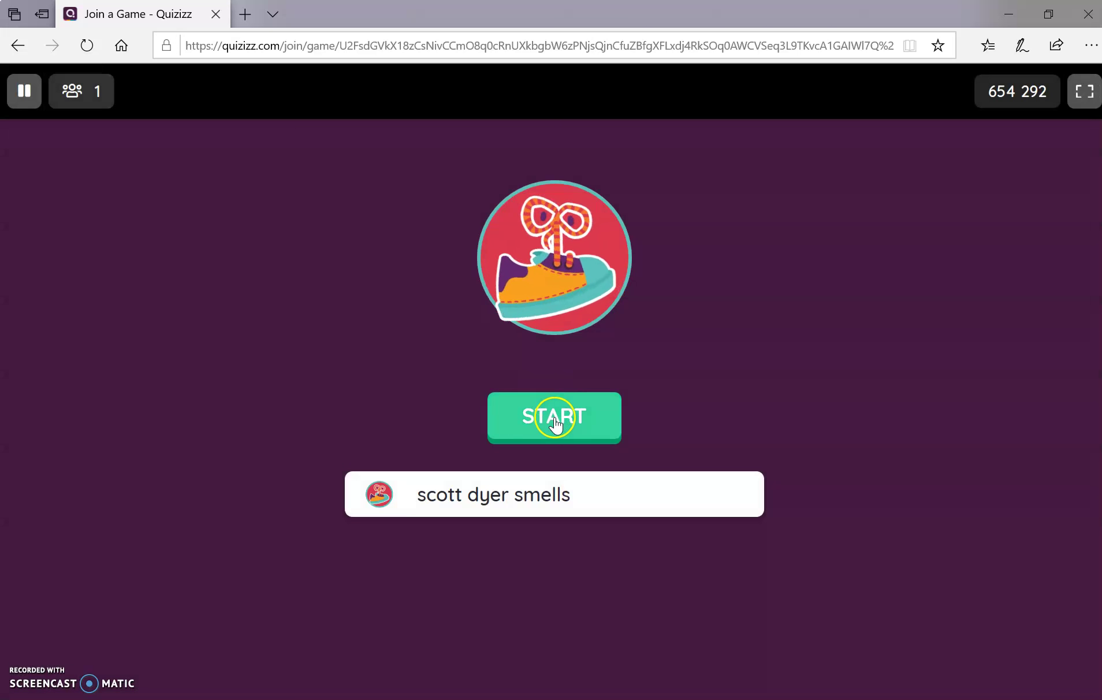
left_click(551, 417)
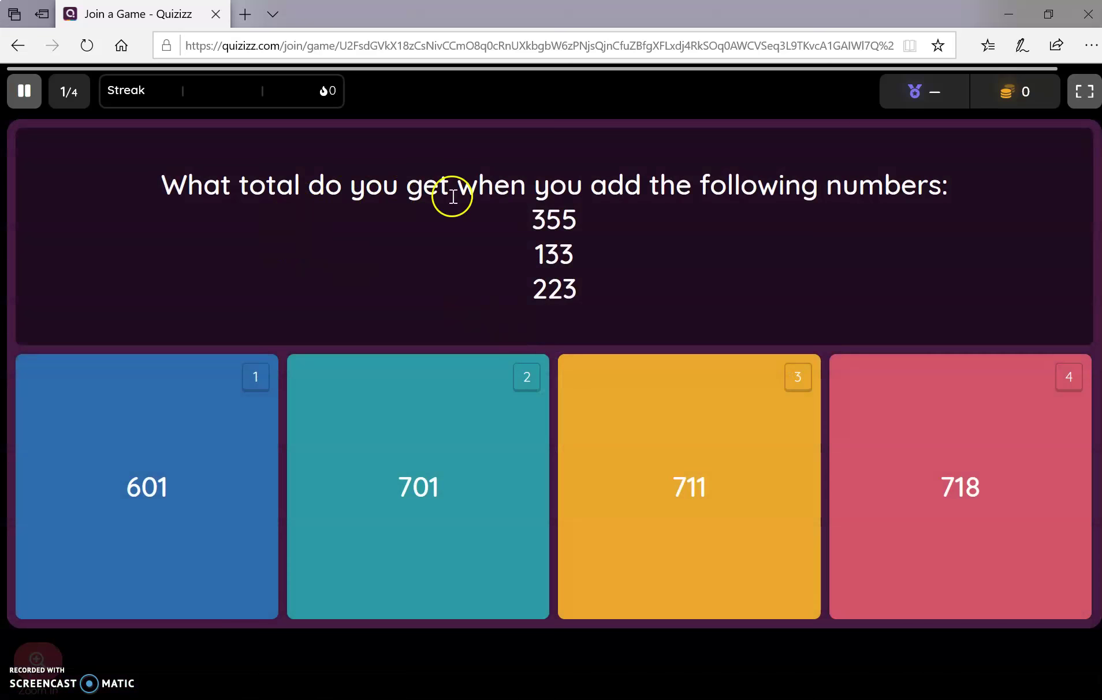
Answer the four questions with 718, 8, £115, and 12 for 7 + 9.
left_click(945, 499)
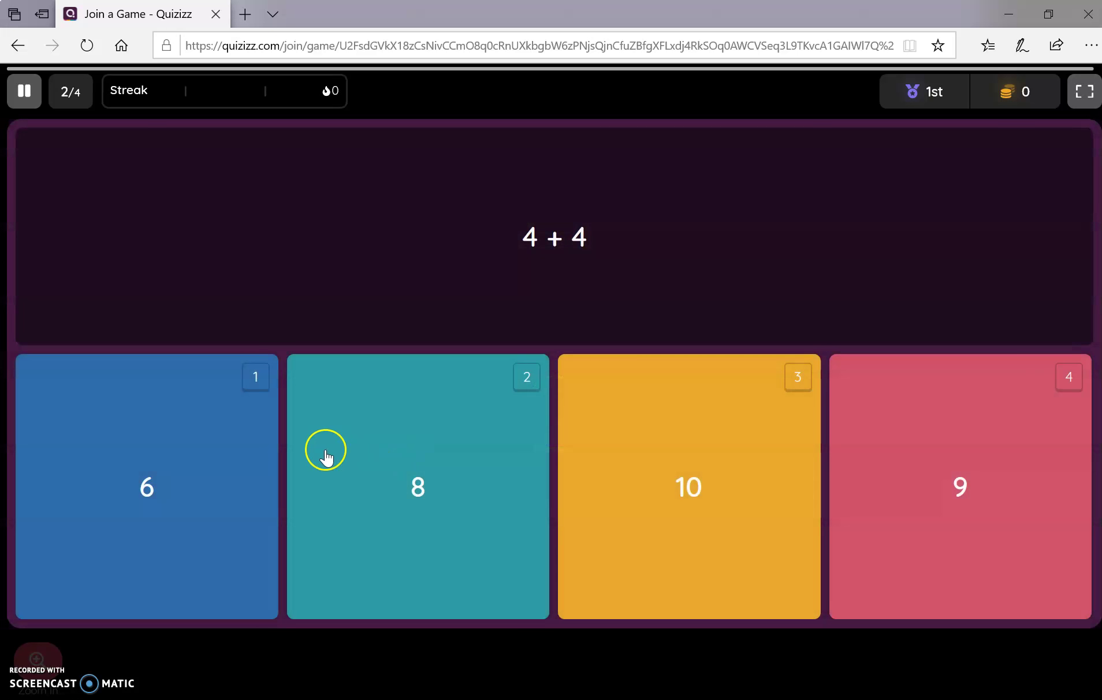
left_click(325, 454)
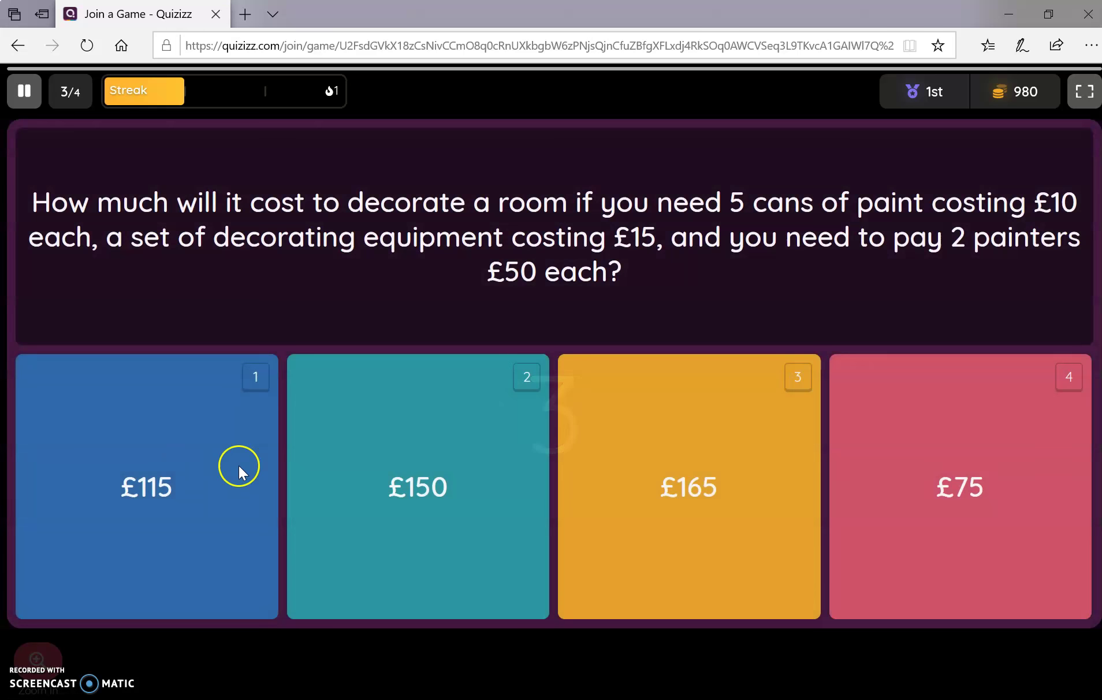
left_click(240, 472)
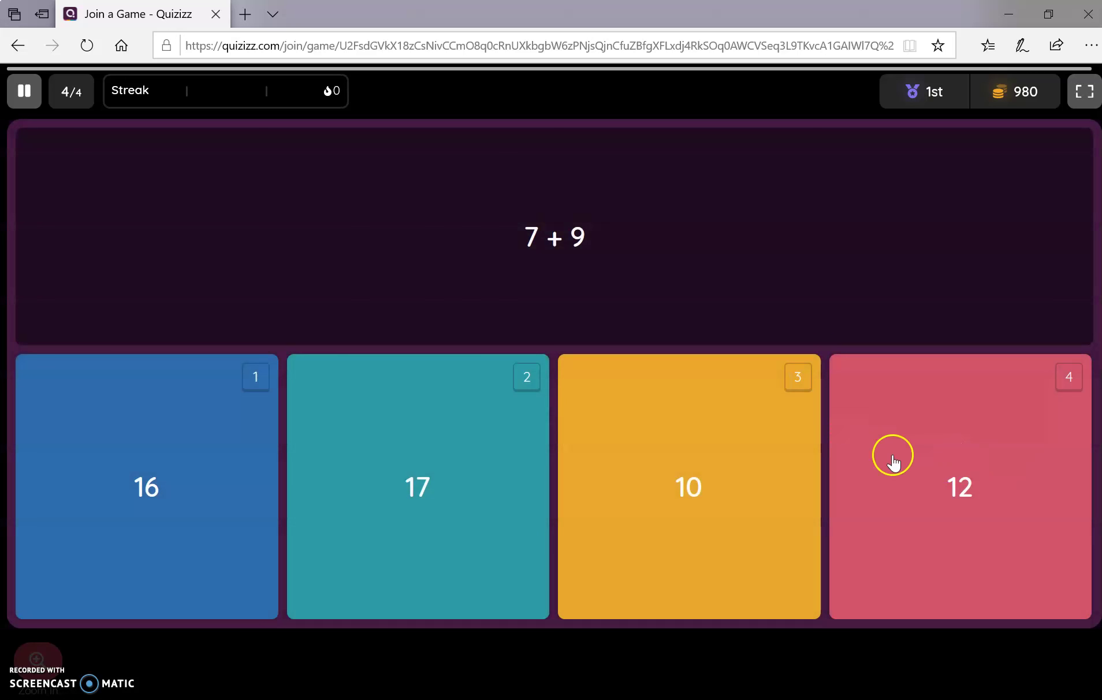
left_click(896, 459)
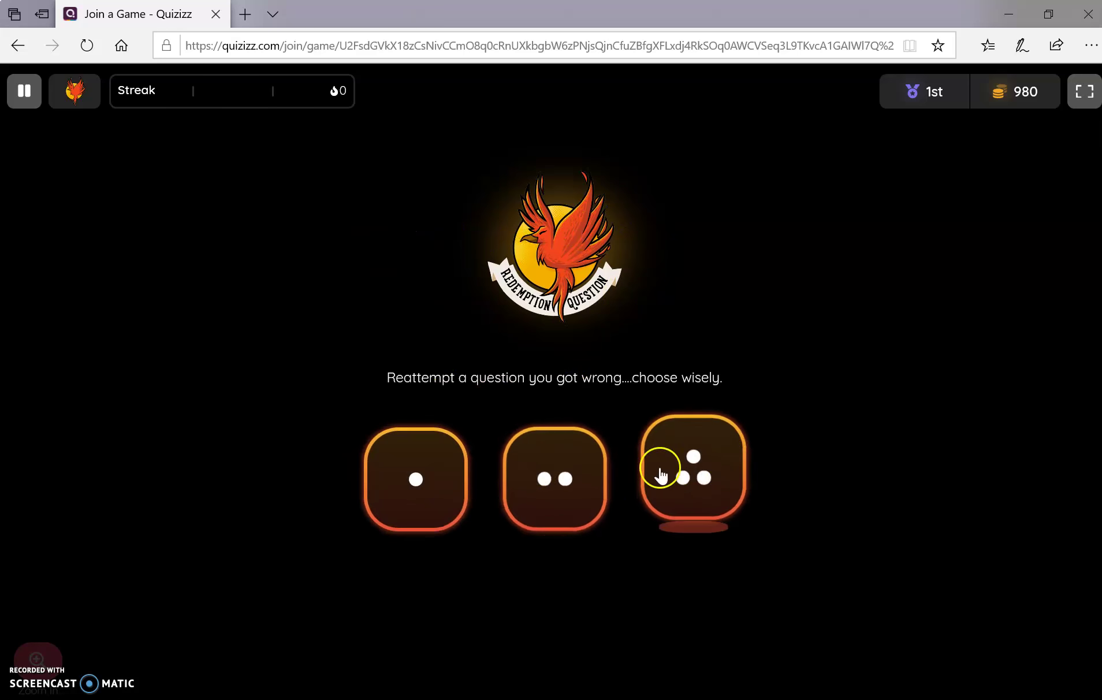
Reattempt a missed addition question with 711, view the summary, and return to the teacher's window.
left_click(554, 466)
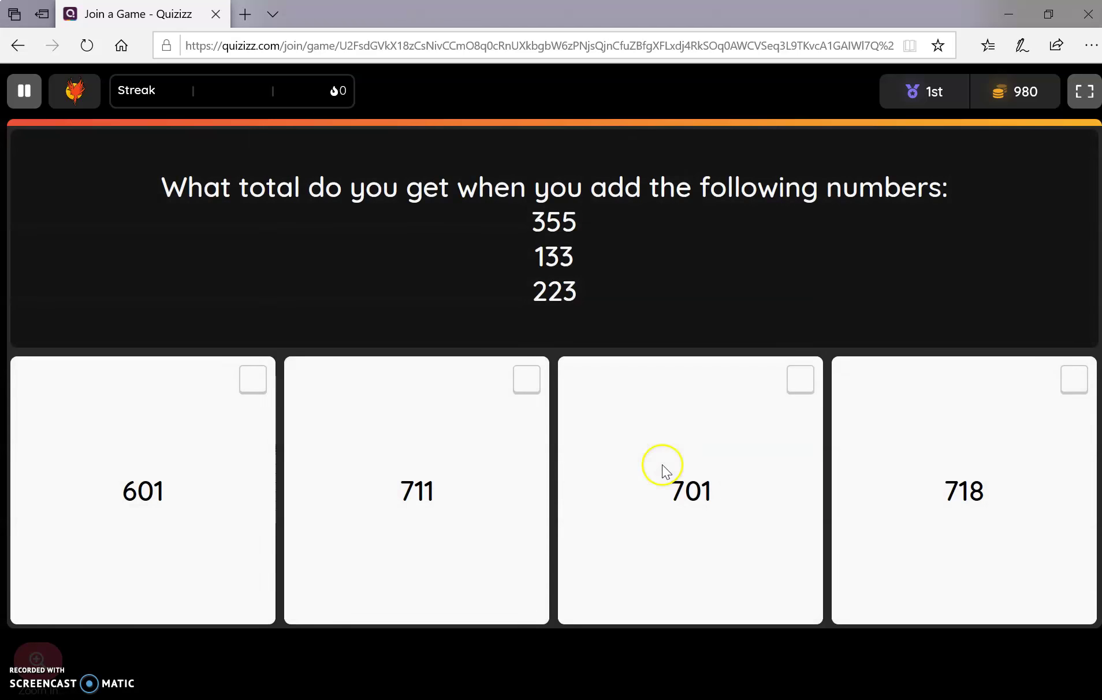
left_click(372, 473)
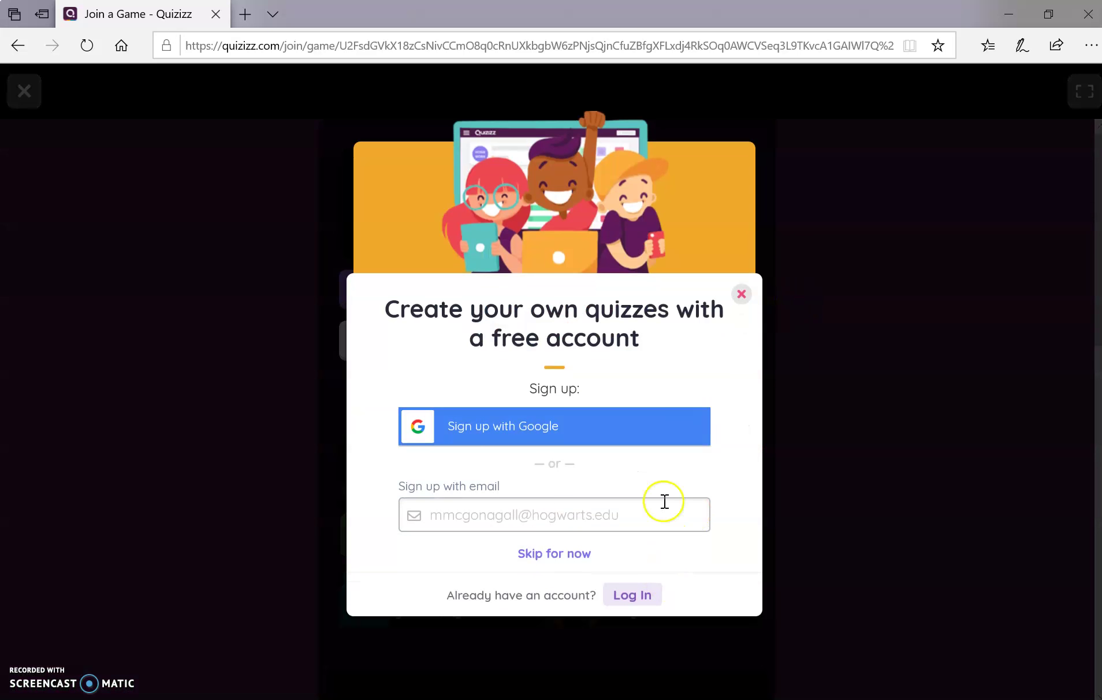
left_click(743, 297)
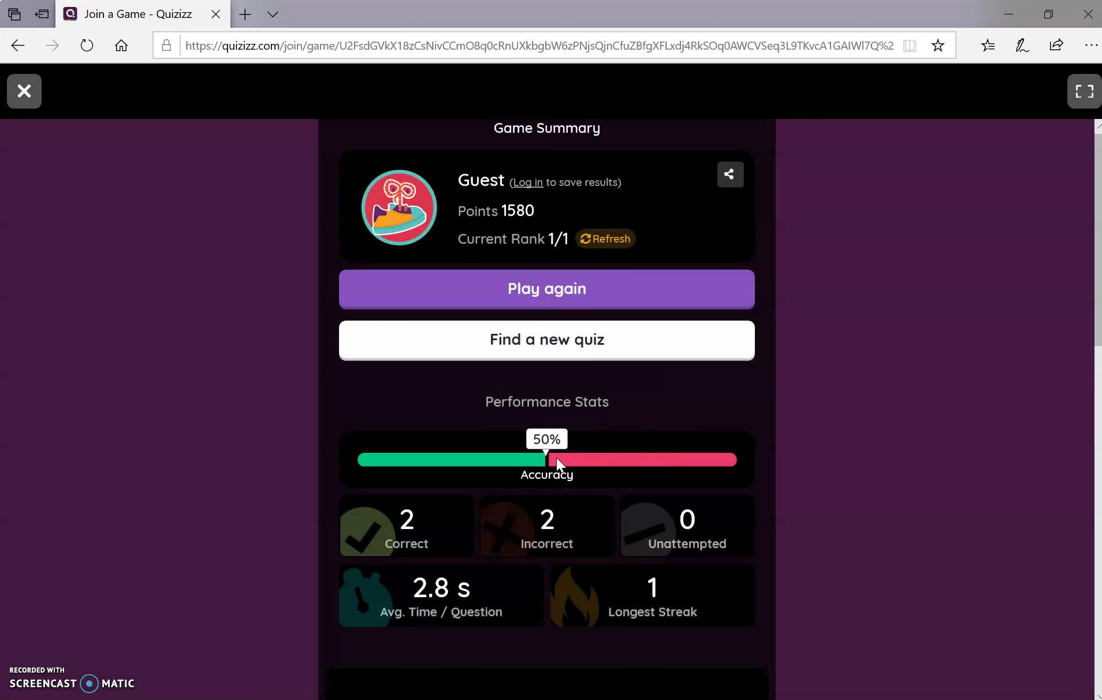
key("alt+Tab")
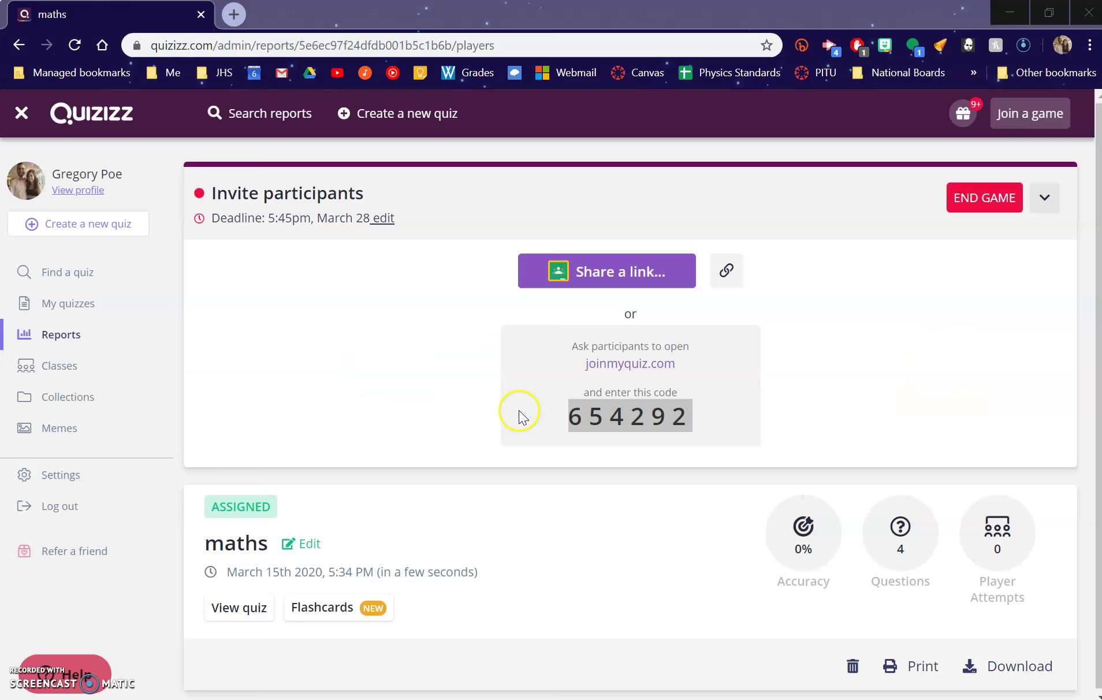
Check the maths report's Player Attempts count, still 0 with 4 questions at 0% accuracy.
left_click(379, 373)
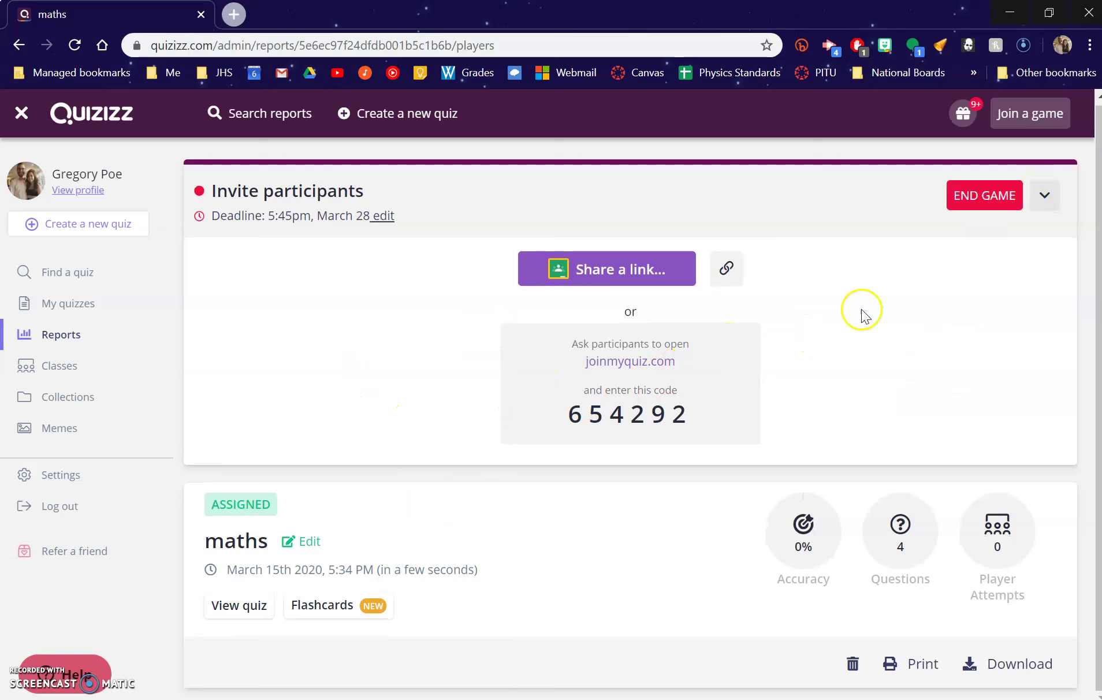
double_click(998, 548)
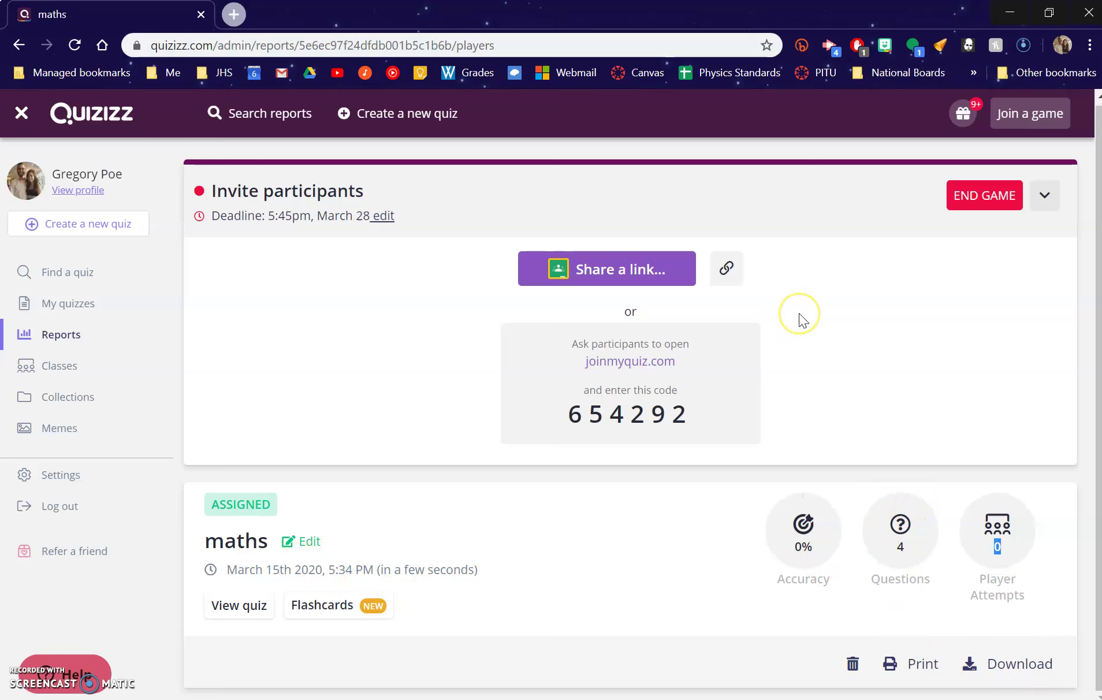
key("alt+Tab")
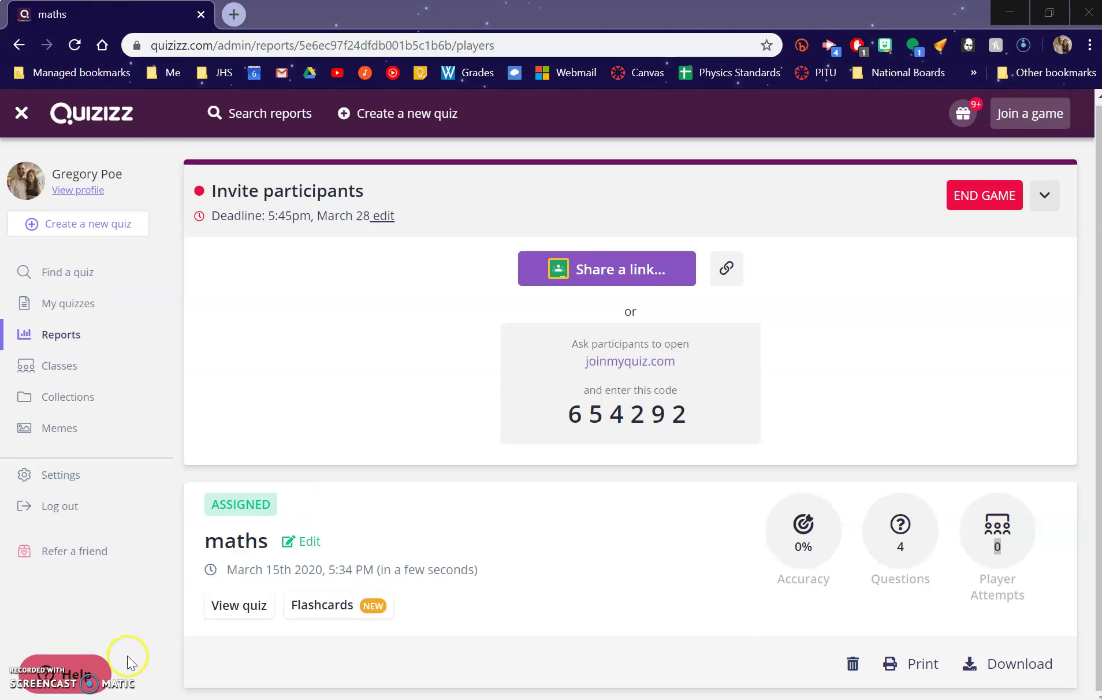